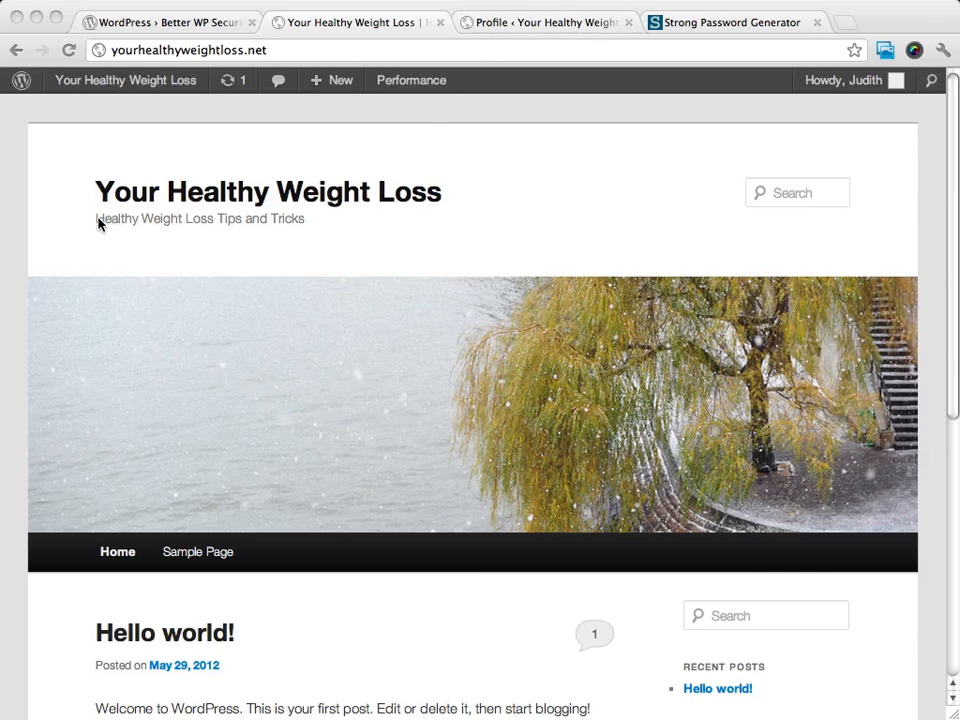
View the live site's Sample Page from the home page, and return to the home page
scroll(450, 370, down, 3)
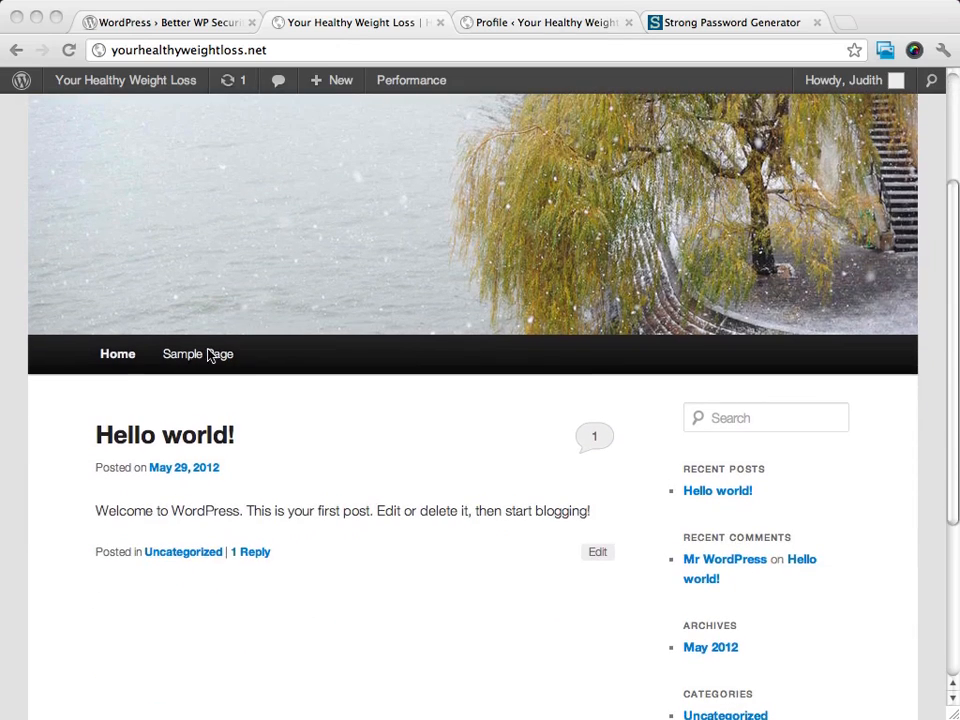
click(199, 357)
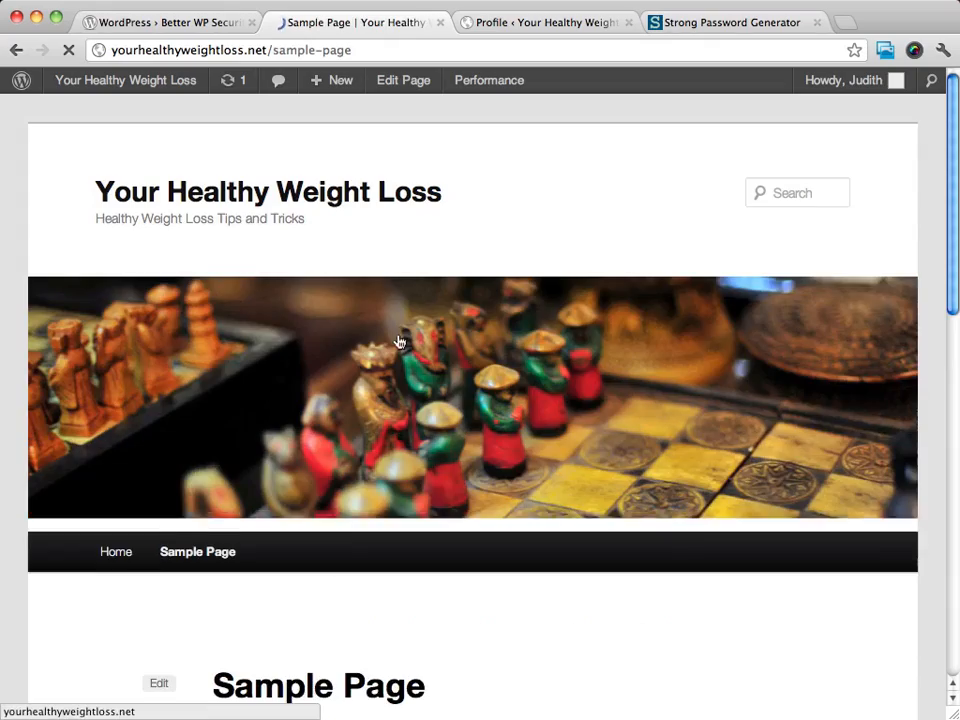
scroll(603, 377, down, 5)
scroll(416, 369, down, 1)
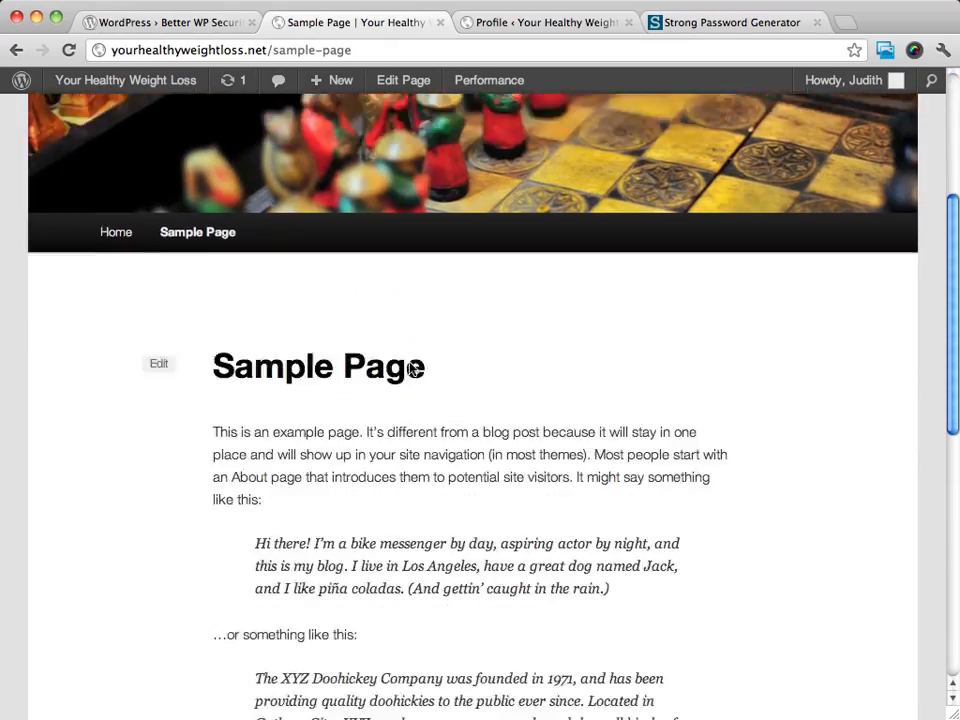
scroll(413, 367, up, 4)
click(407, 368)
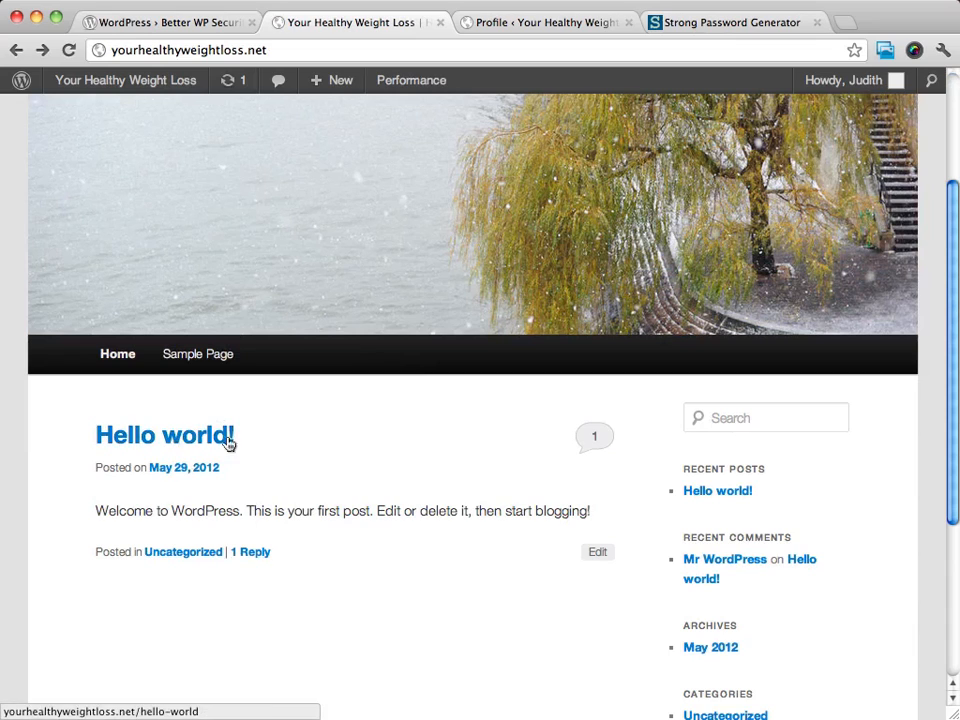
Open the "Hello world!" post to look through its layout, and go back to the home page
click(178, 438)
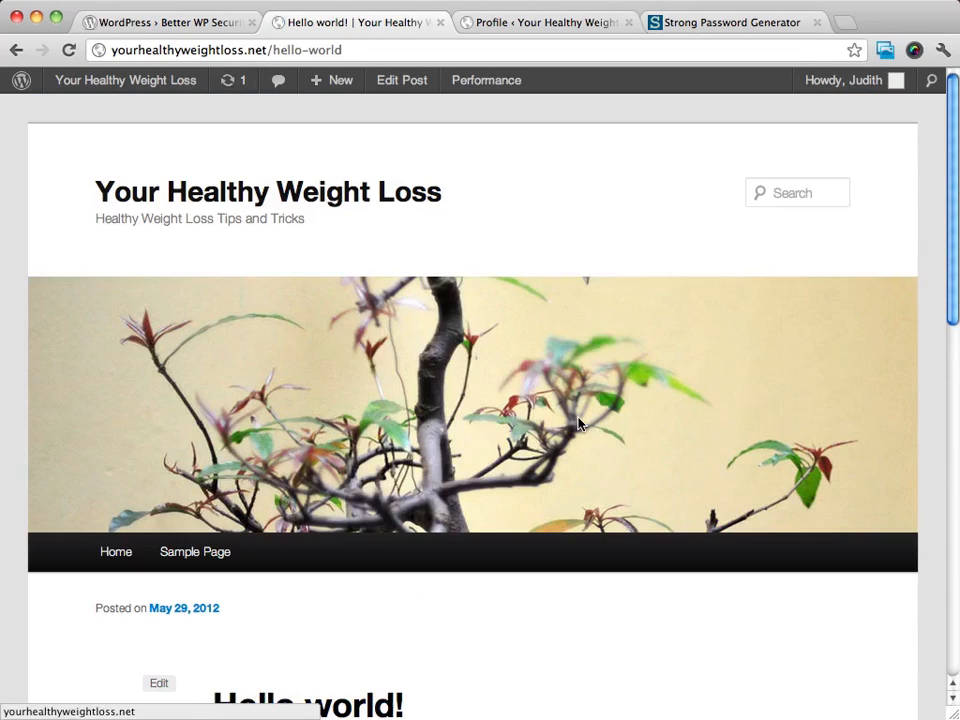
scroll(580, 425, down, 6)
scroll(580, 425, up, 5)
click(580, 425)
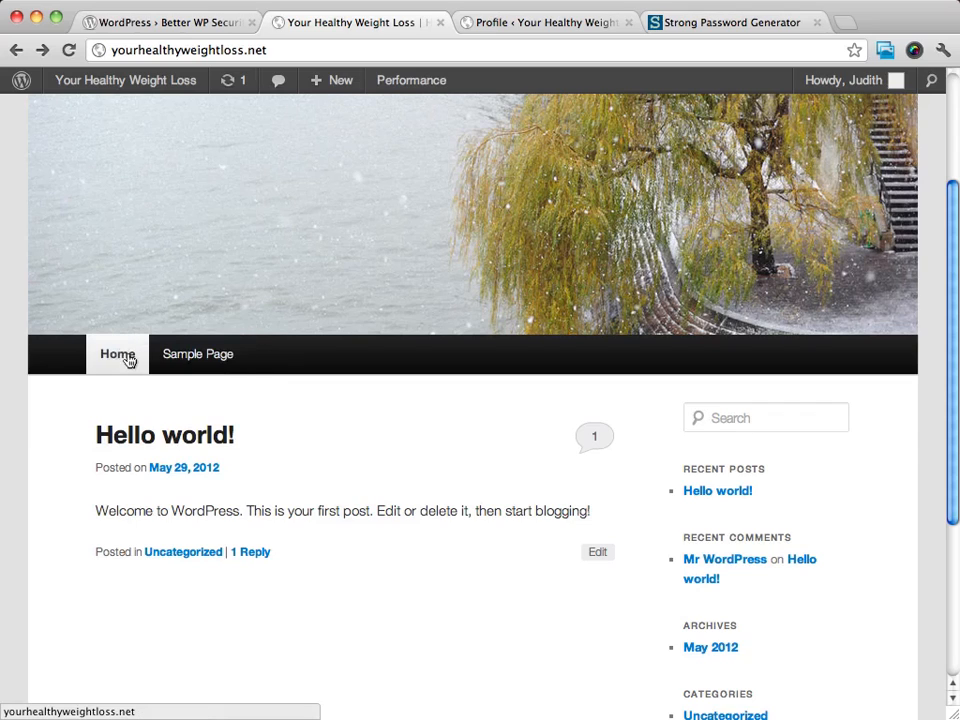
Create a new page in the site's WordPress admin and title it "A New Page"
click(568, 22)
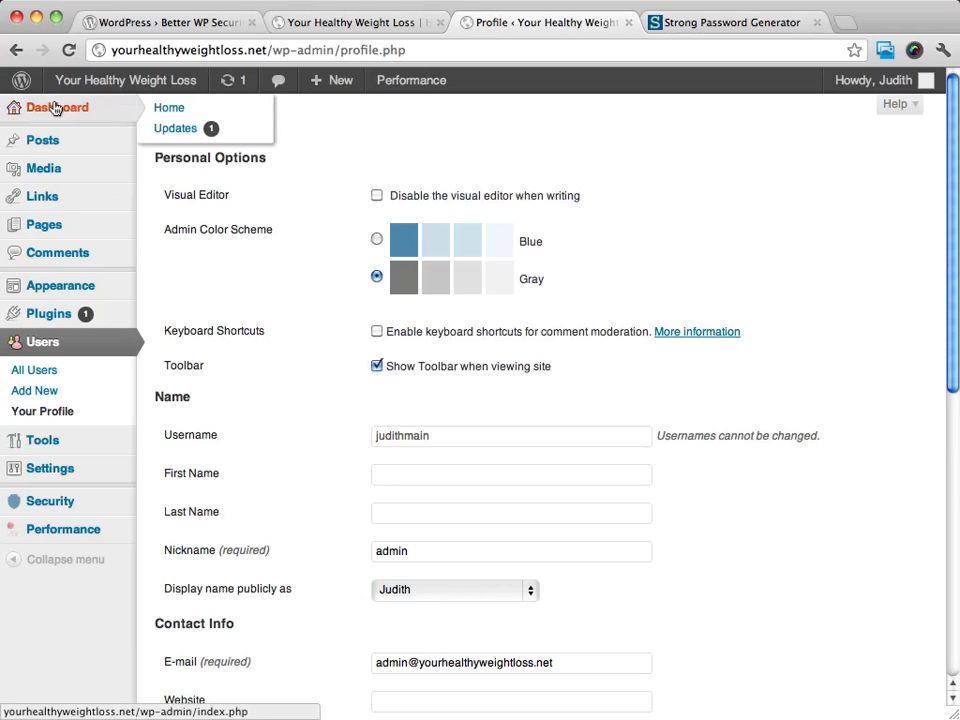
click(47, 232)
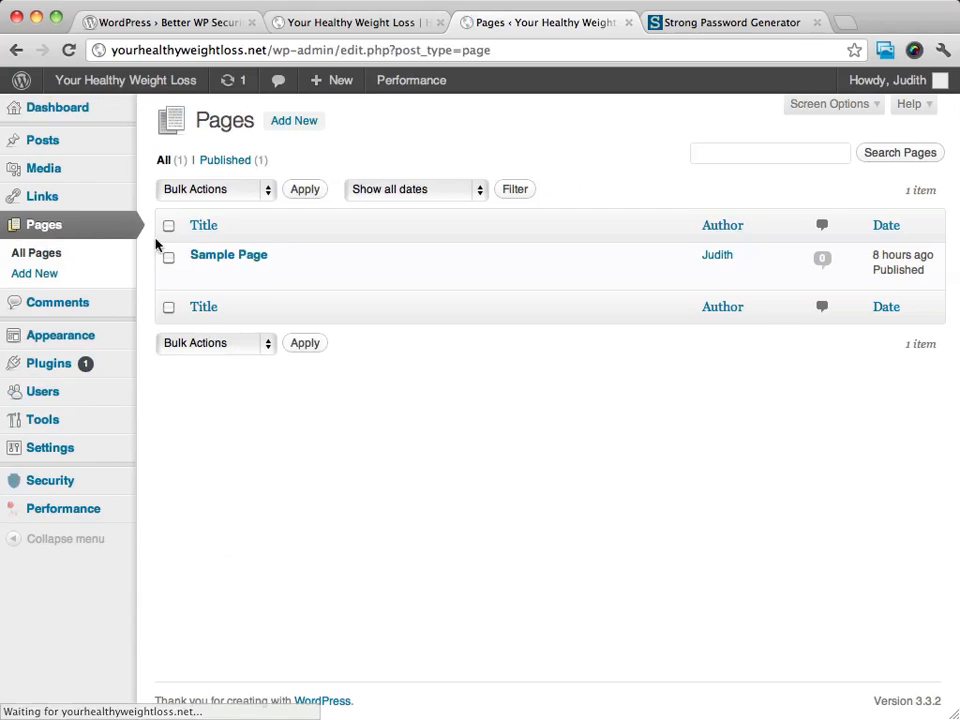
click(296, 121)
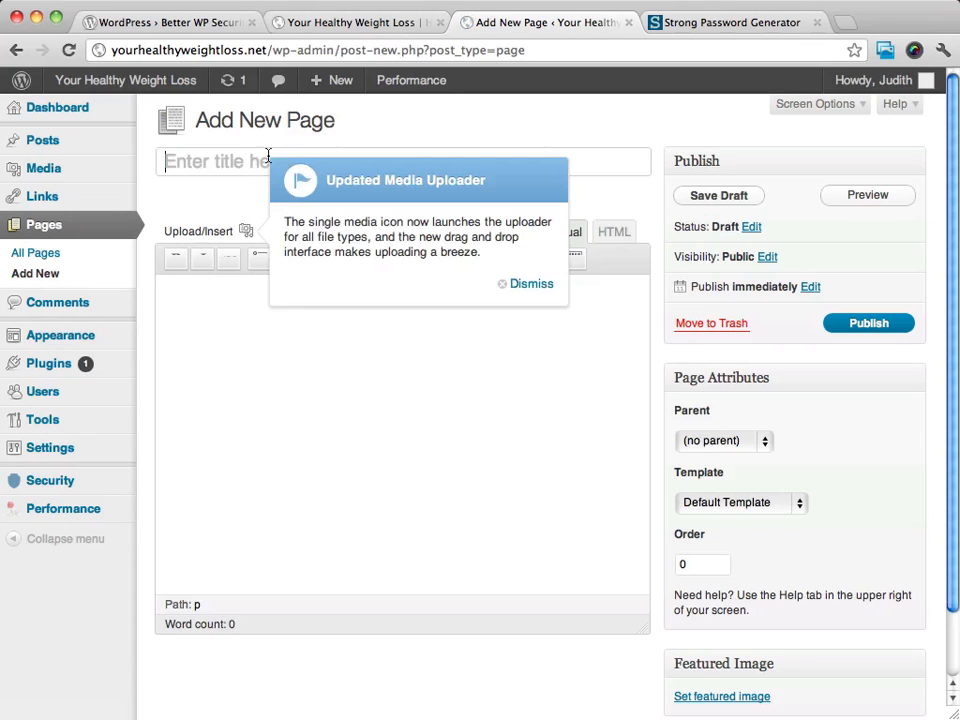
click(239, 163)
text(A)
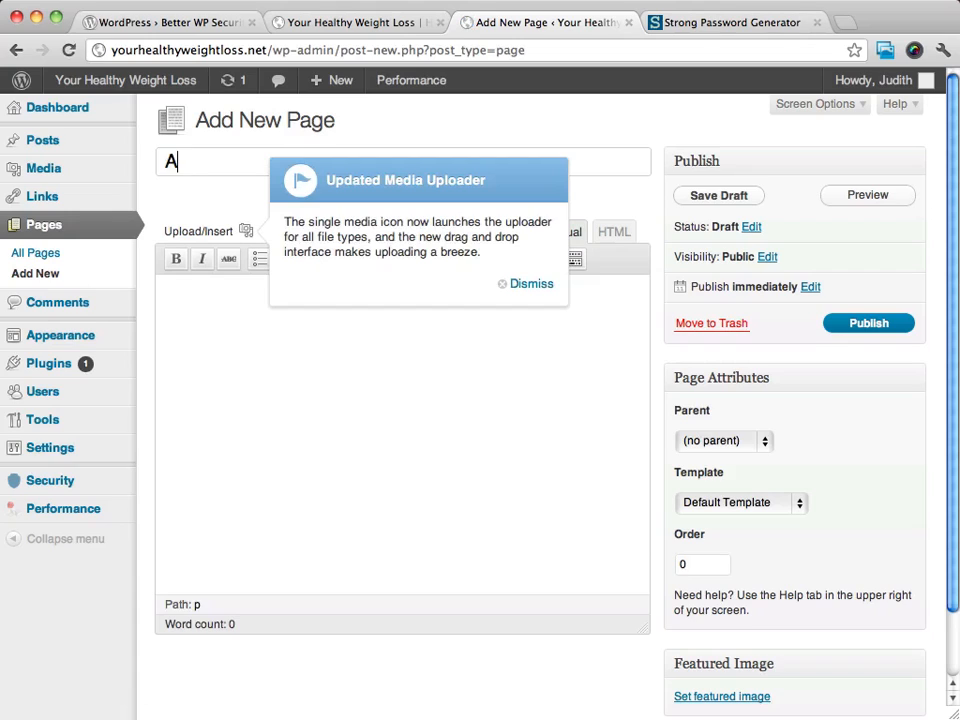
text( New Page)
Dismiss the media uploader tip and write two body paragraphs: "This page has all kinds of good content." and "I am going to add some pictures, links and other goodies."
click(351, 422)
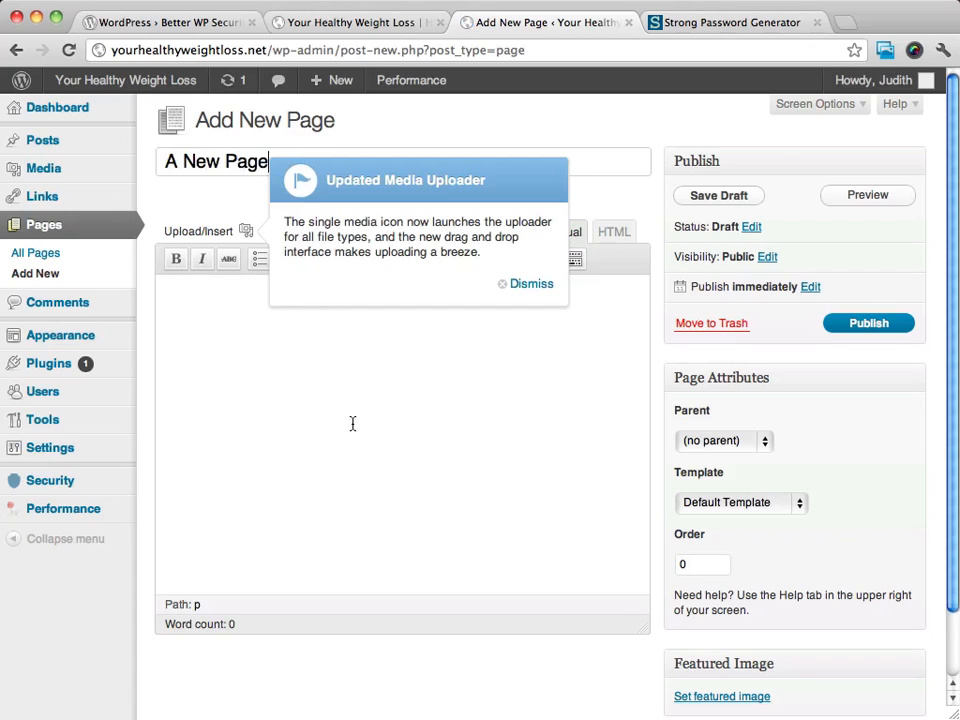
click(505, 286)
text(Th)
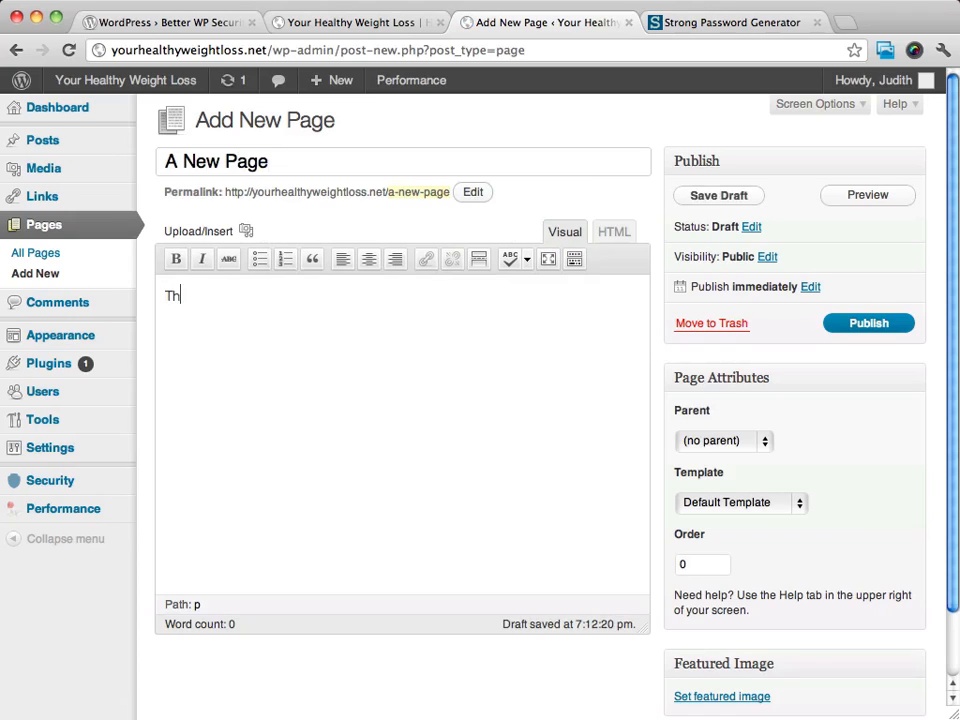
text(is page has a)
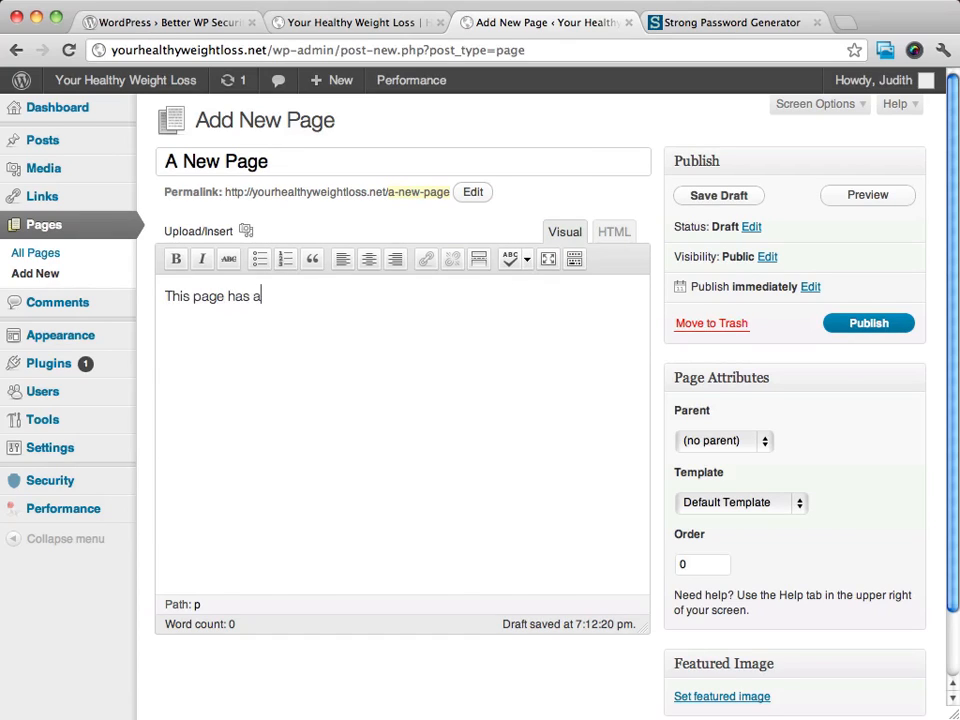
text(ll kinds of good cont)
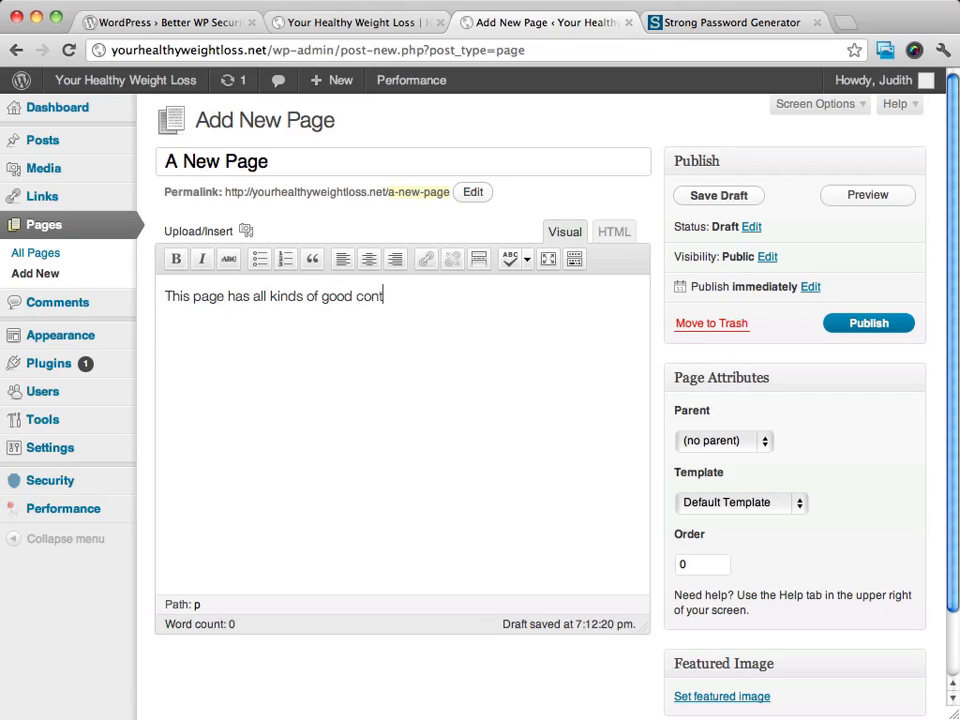
text(ent.  I am )
text(going t)
text(o add)
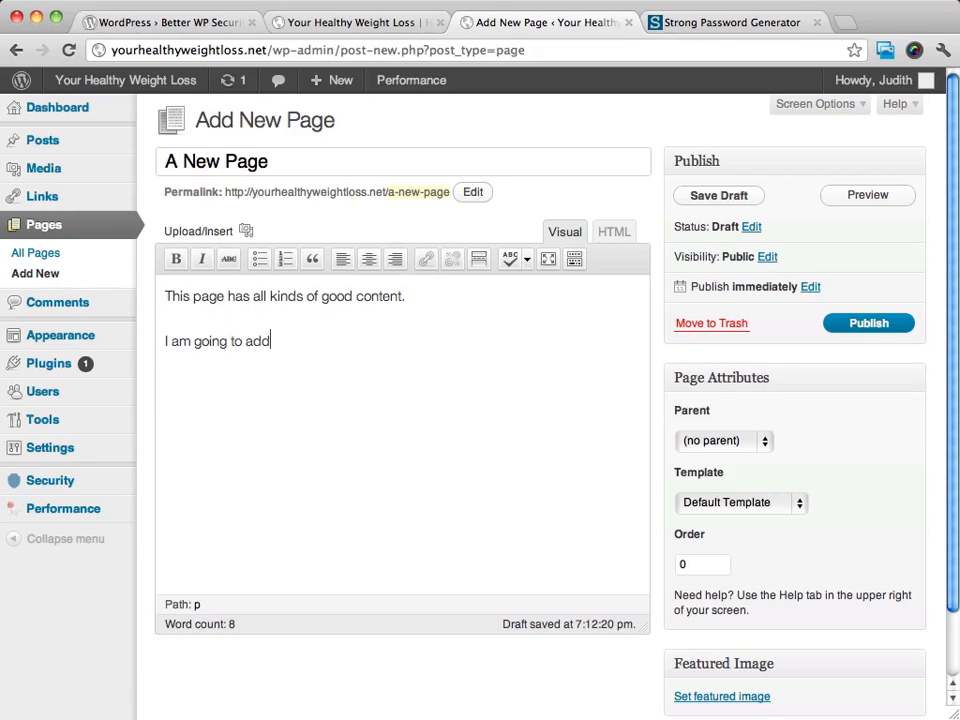
text( some pictures, lin)
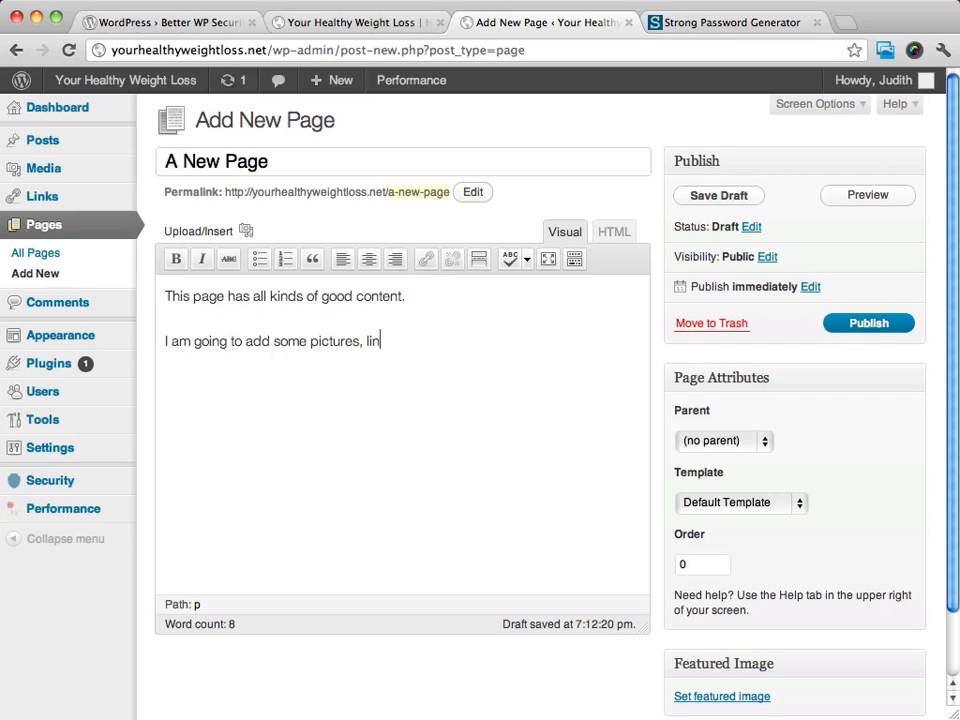
text(ks and other good)
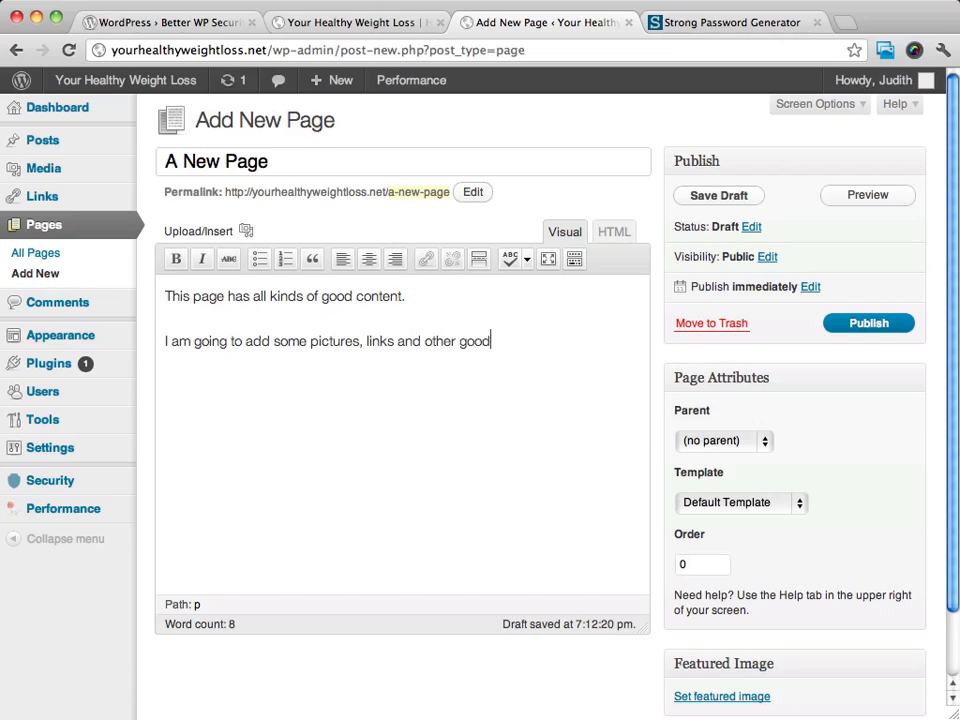
text(ies.)
Review the available parent pages for the new page, keeping it set to (no parent)
click(713, 440)
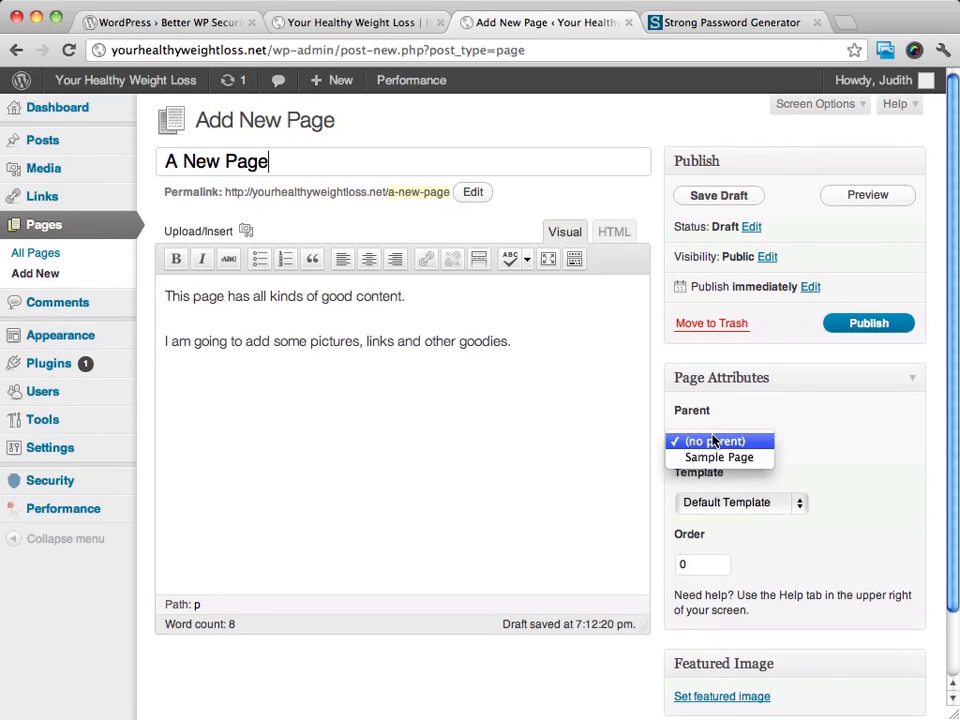
click(766, 441)
click(740, 444)
click(767, 422)
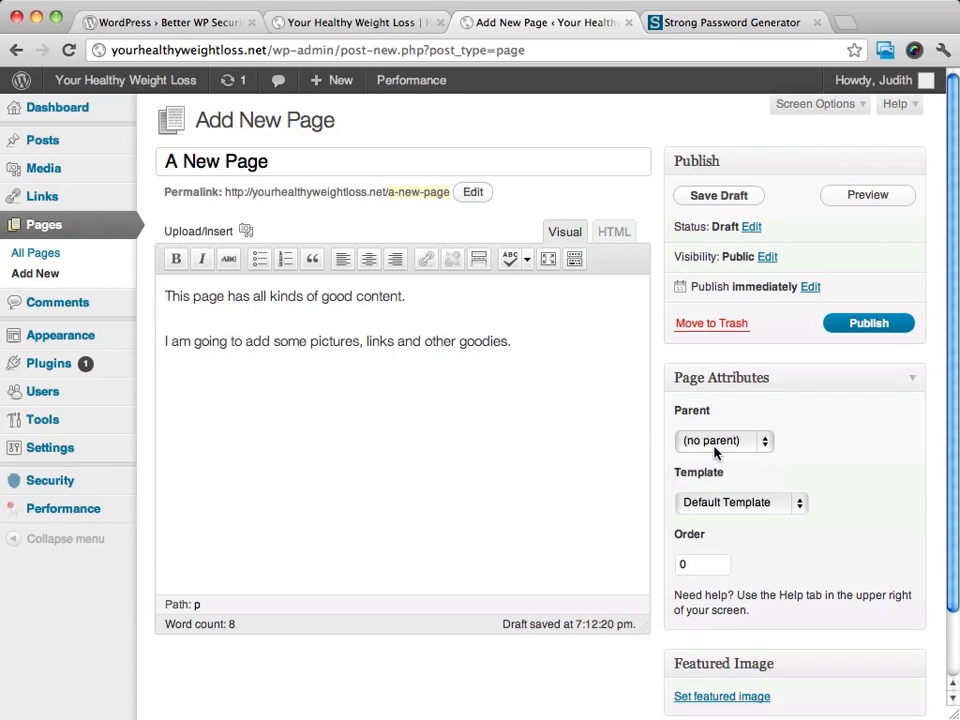
click(717, 452)
click(797, 418)
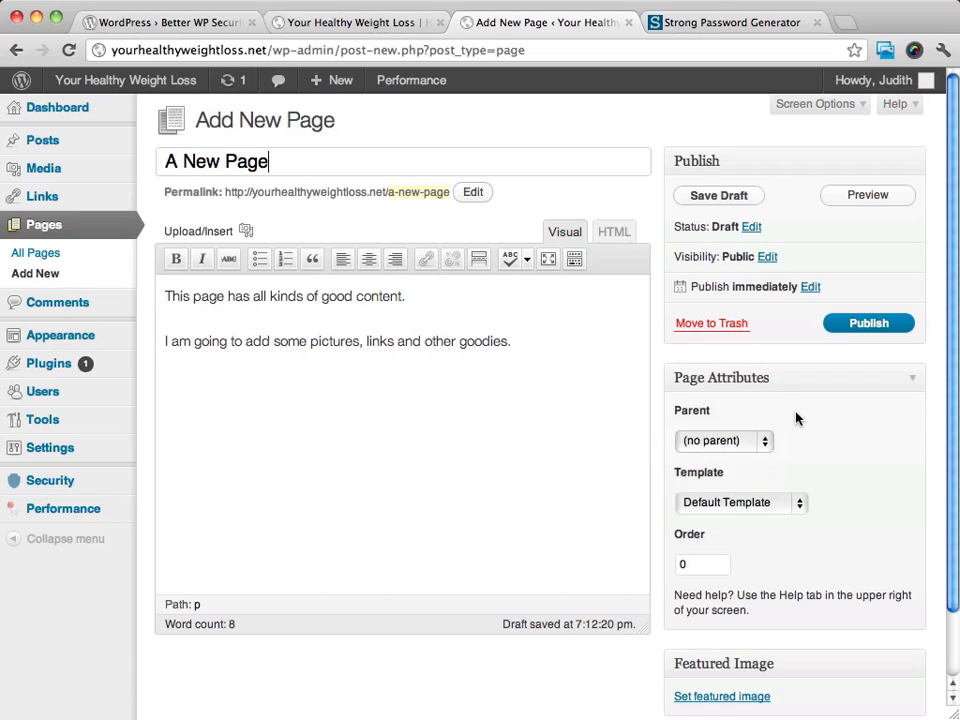
Review the page template choices and assign the Sidebar Template to the new page
click(766, 503)
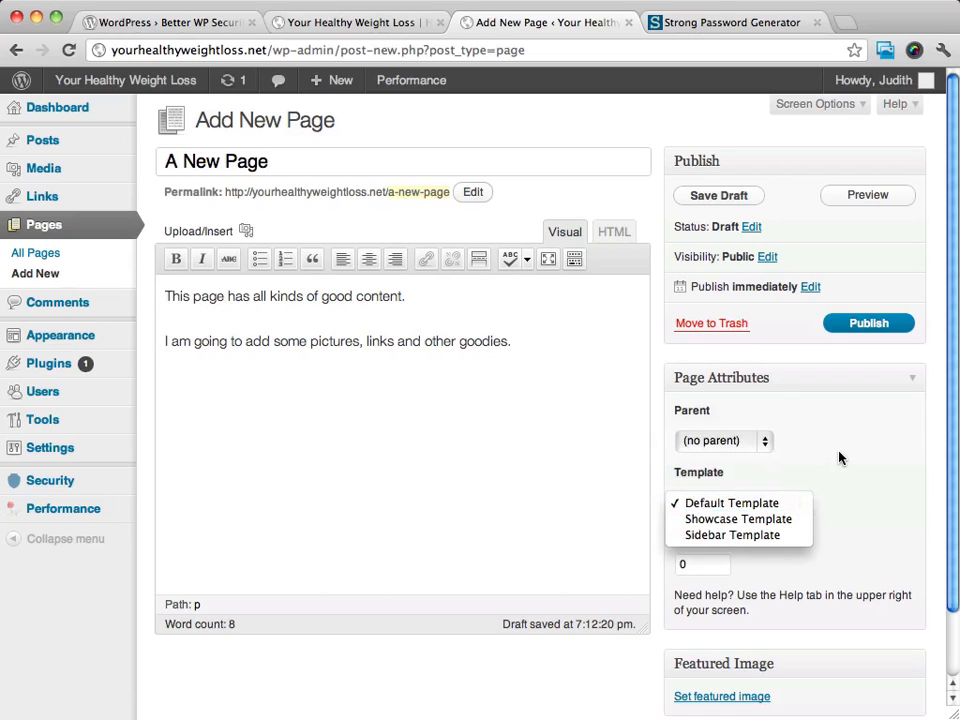
click(840, 457)
click(744, 507)
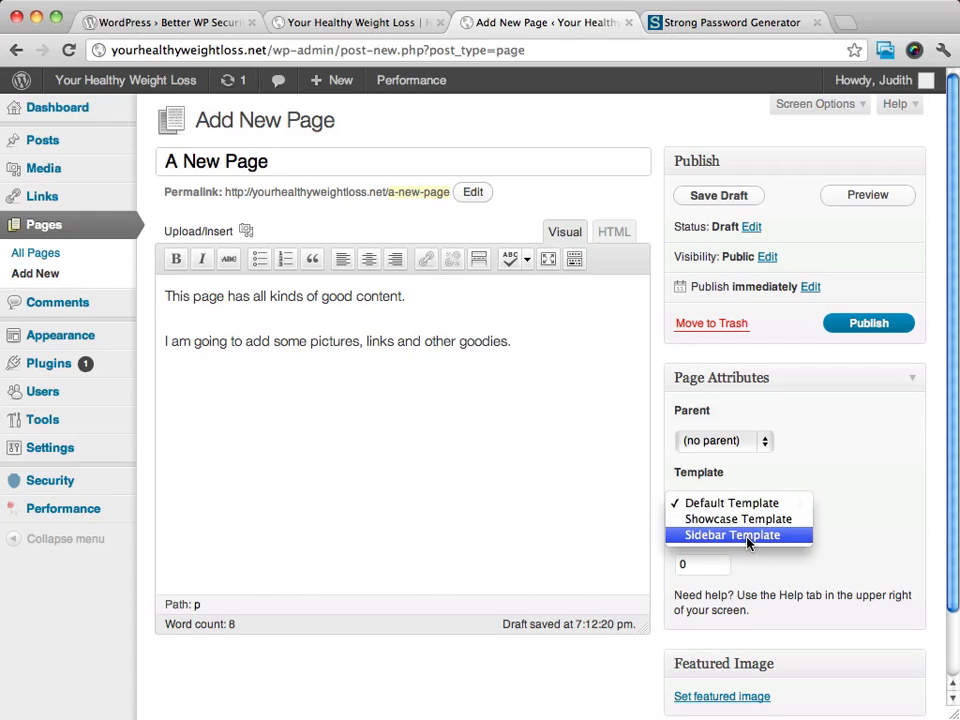
click(747, 536)
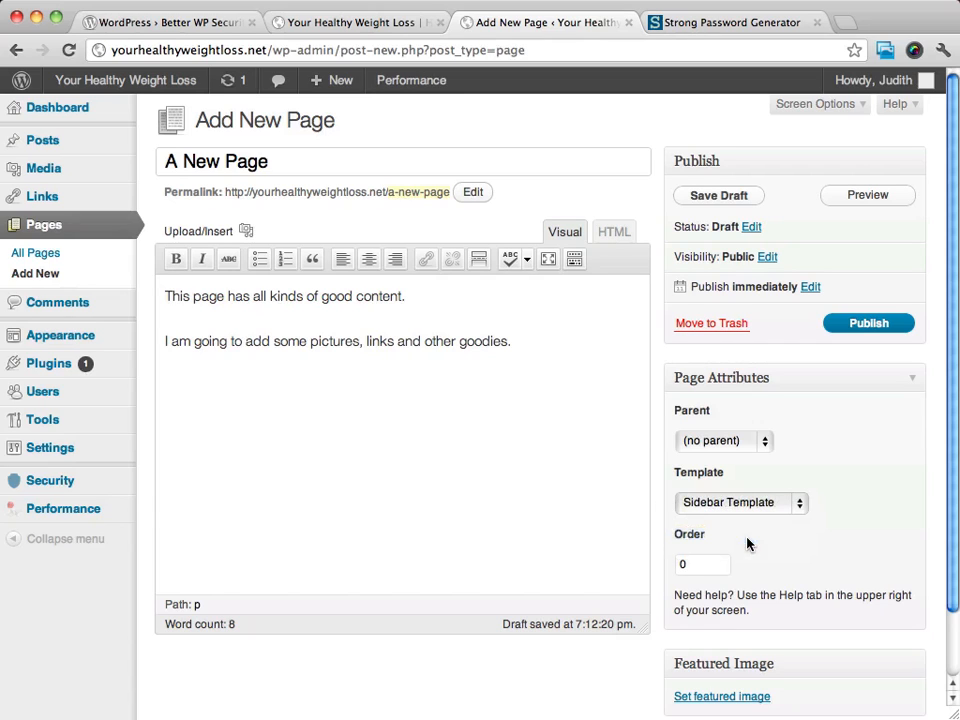
Look over the remaining page settings and publish the page
scroll(840, 454, down, 2)
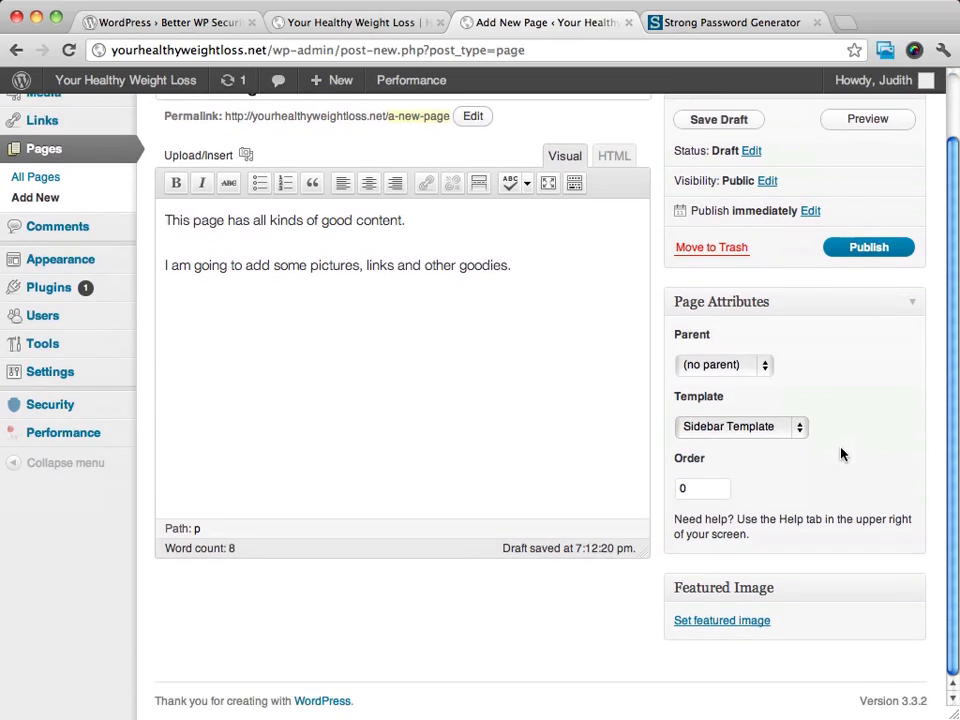
scroll(840, 454, up, 2)
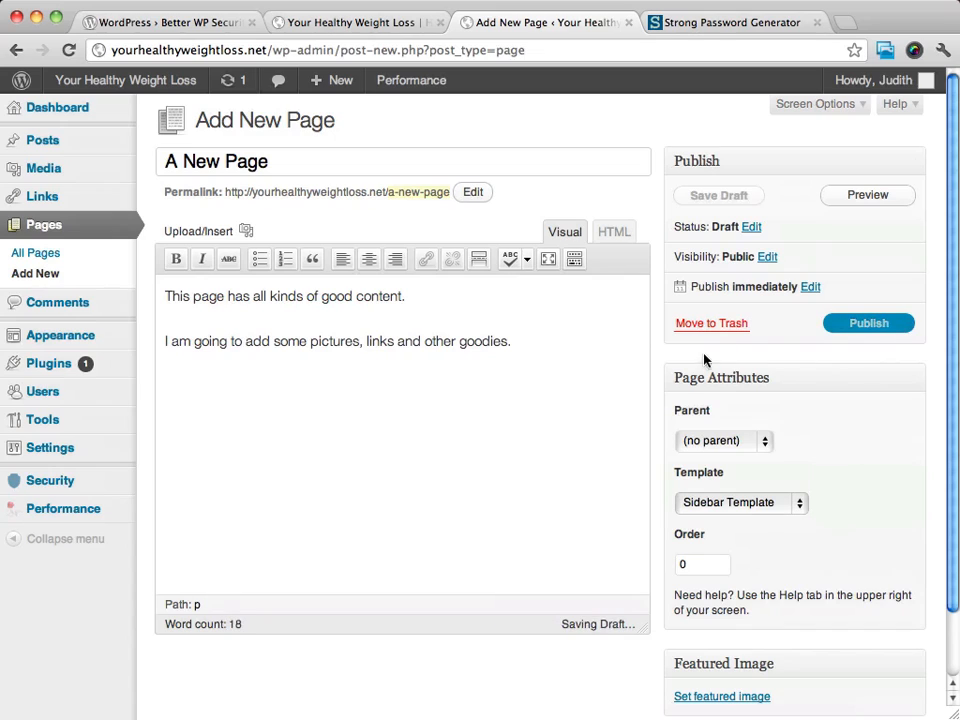
click(857, 325)
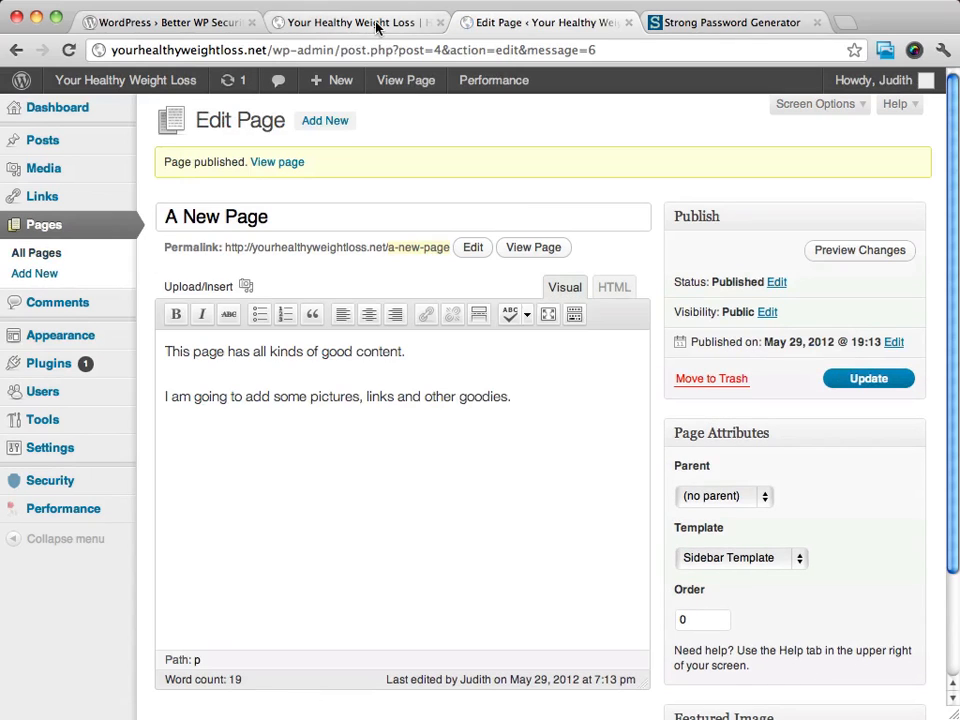
Refresh the live site's home page and view the published "A New Page" with its sidebar
click(377, 24)
click(69, 49)
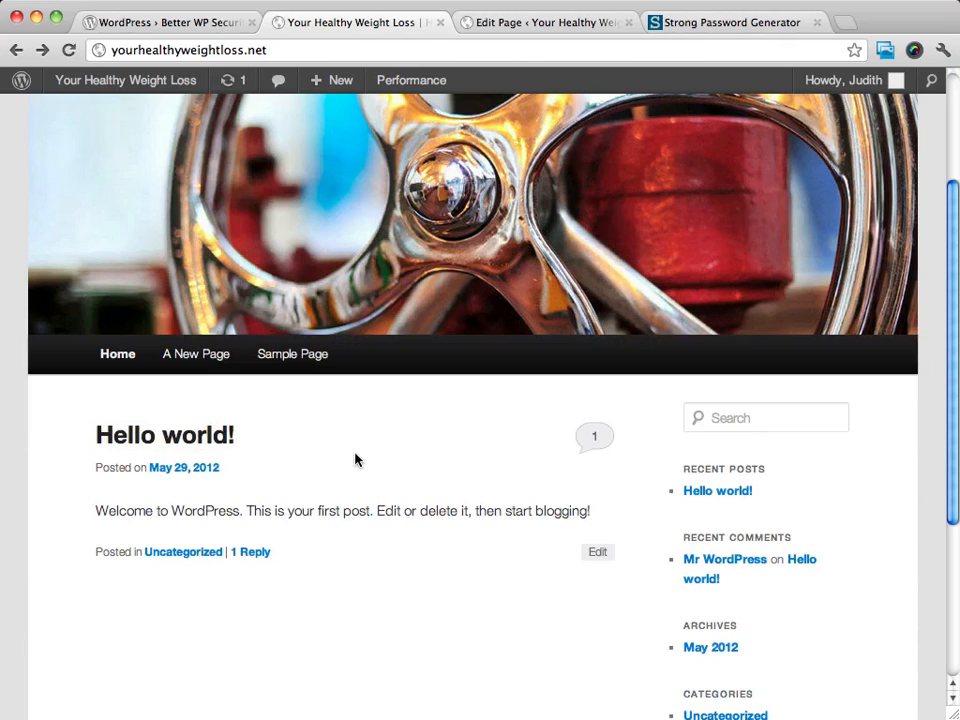
click(208, 358)
scroll(360, 376, down, 2)
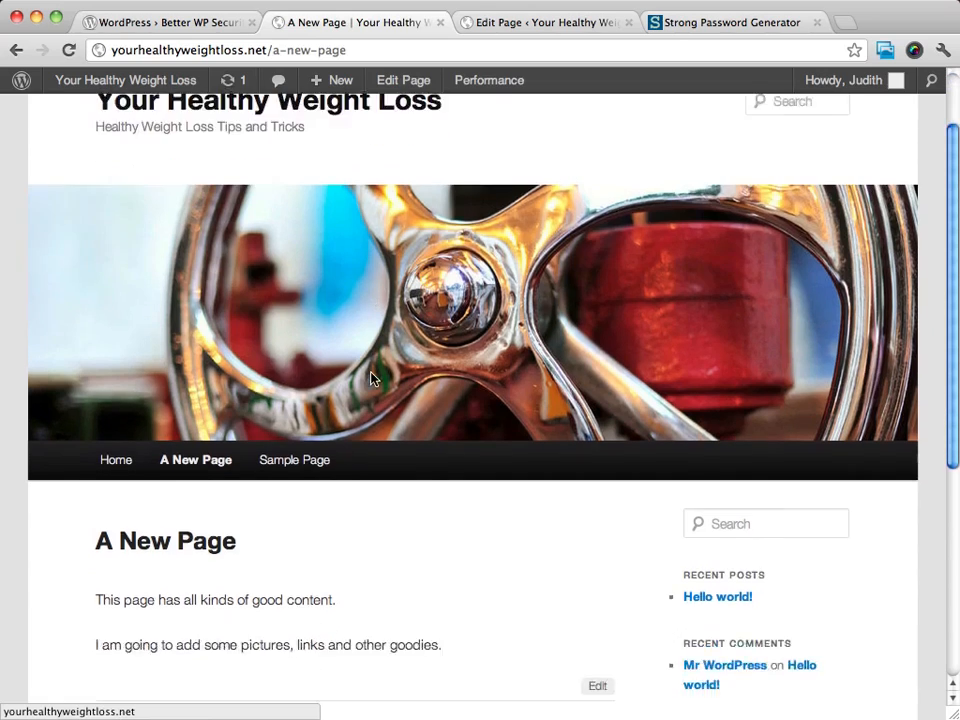
scroll(370, 378, down, 4)
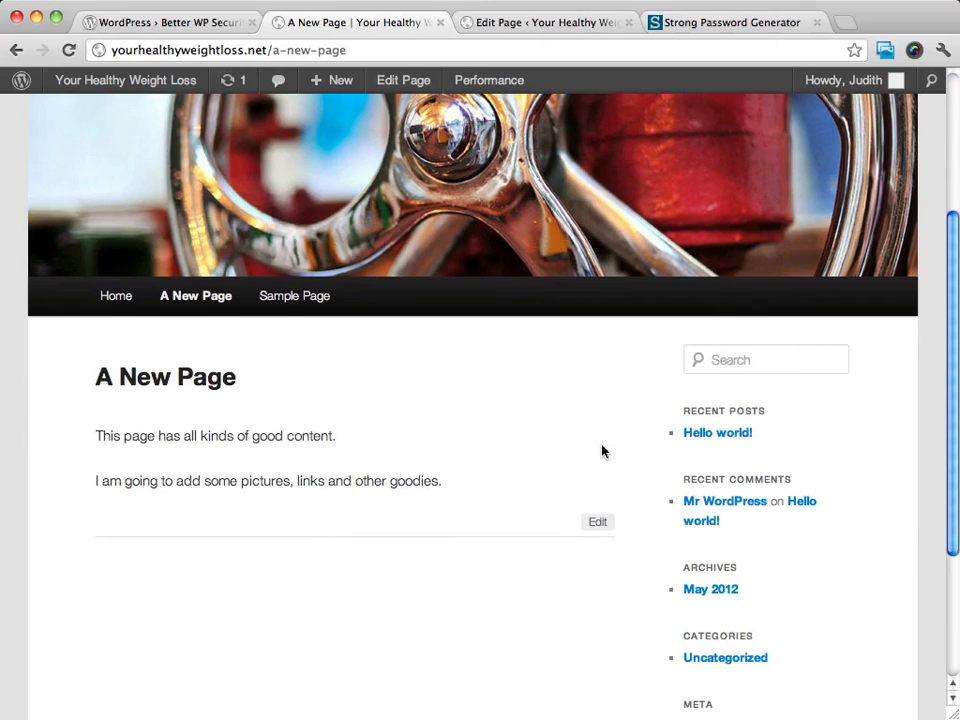
Open the Sample Page and examine its default layout from header to comment form for comparison
click(294, 298)
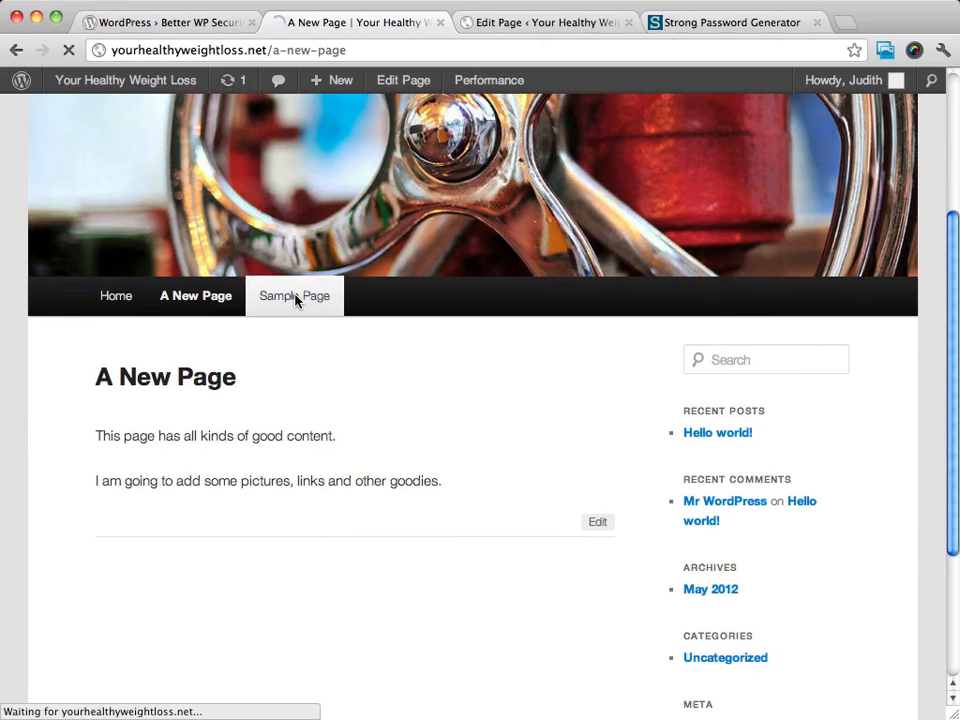
scroll(853, 530, down, 5)
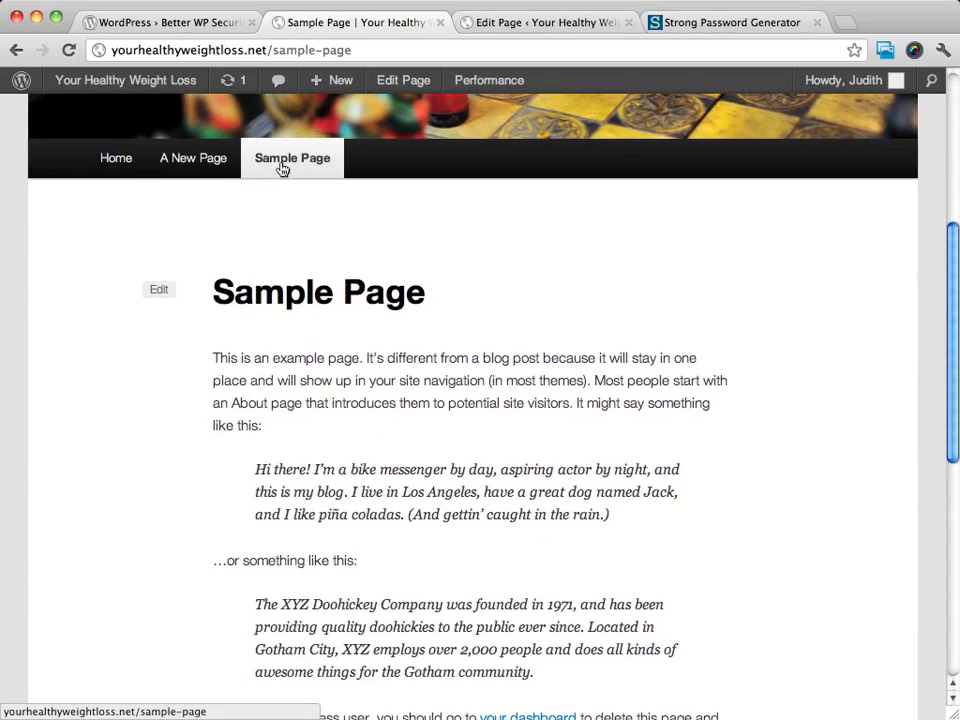
scroll(801, 270, down, 7)
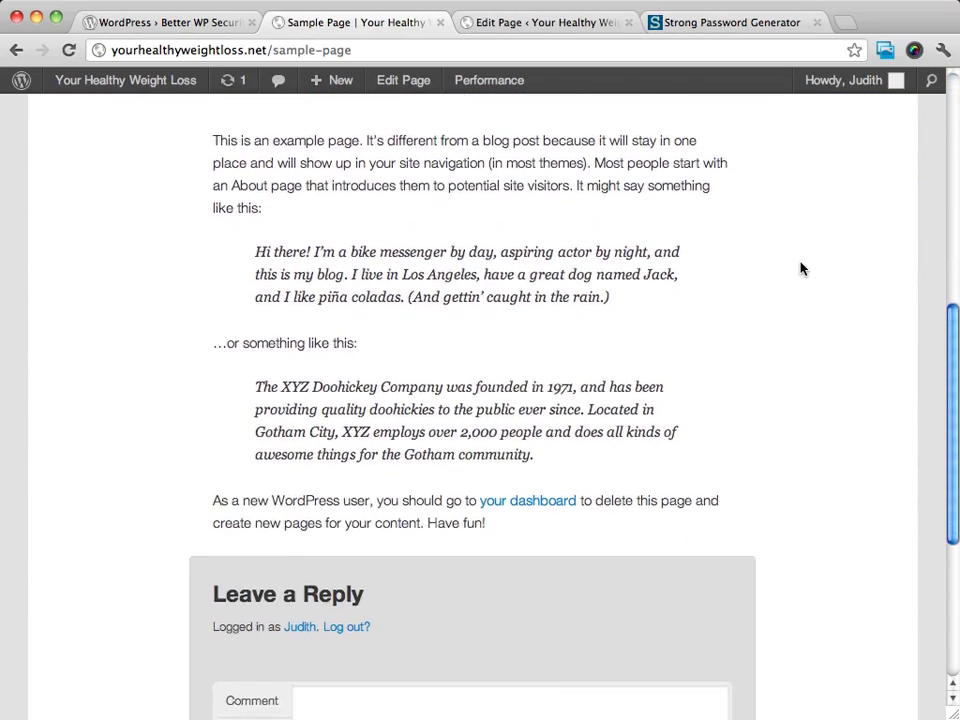
scroll(801, 268, up, 12)
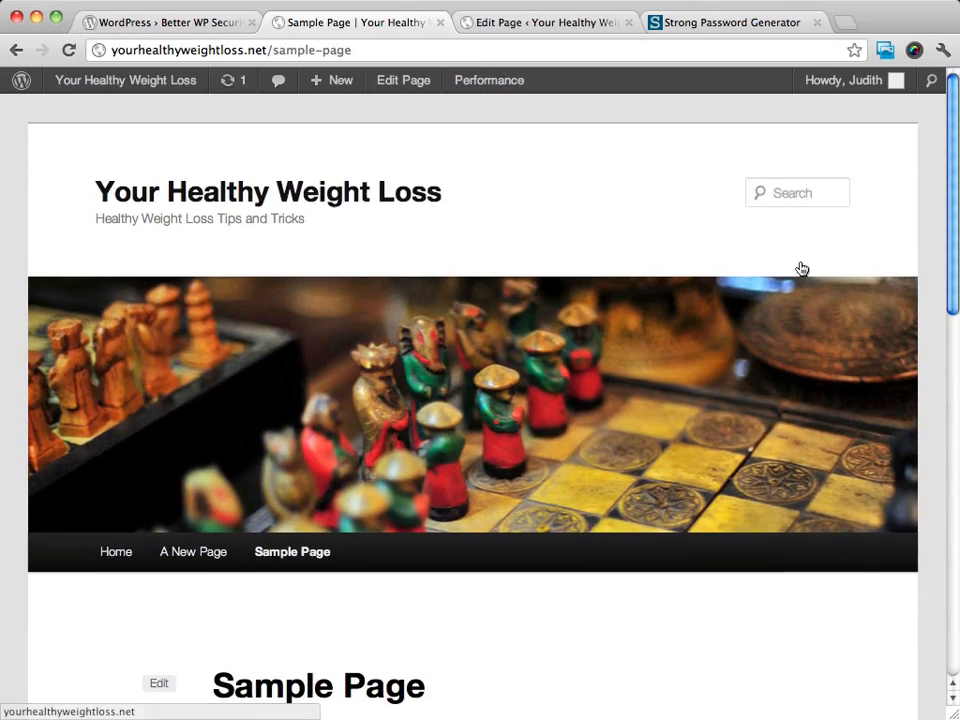
View "A New Page" on the live site once more, and return to the home page
click(197, 566)
scroll(784, 386, down, 4)
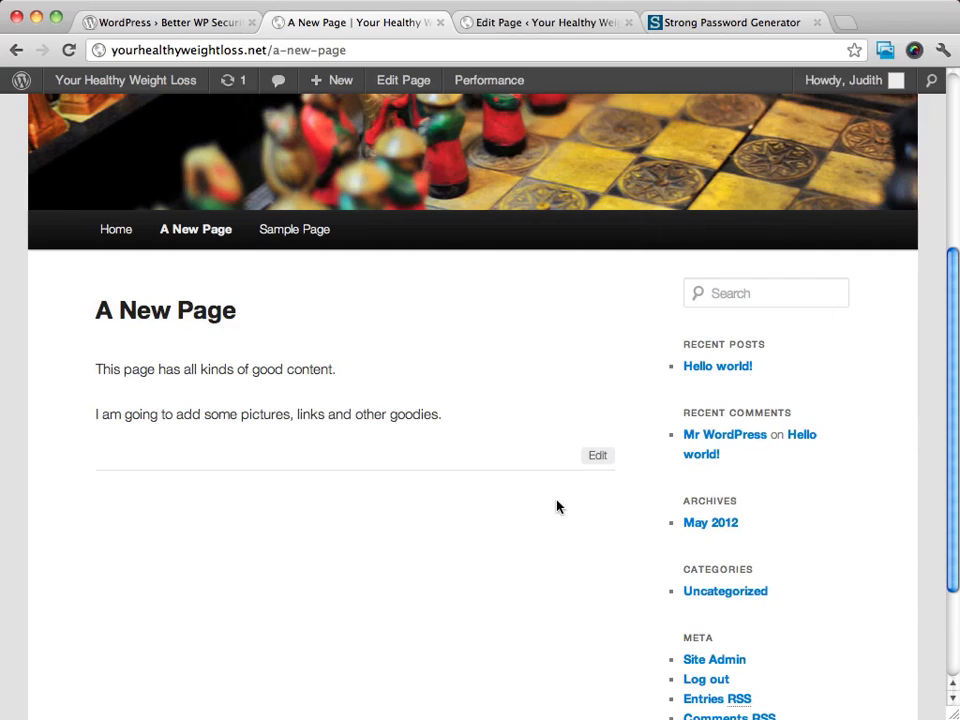
click(97, 241)
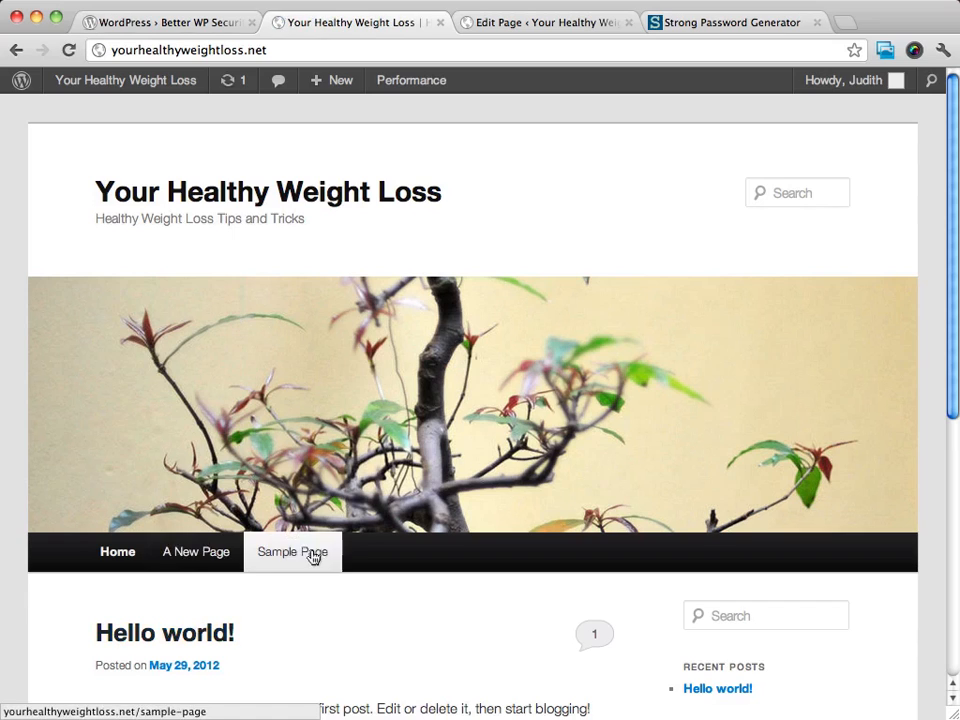
Return to the WordPress admin from the live home page and start a new post titled "A New Post"
scroll(405, 490, down, 2)
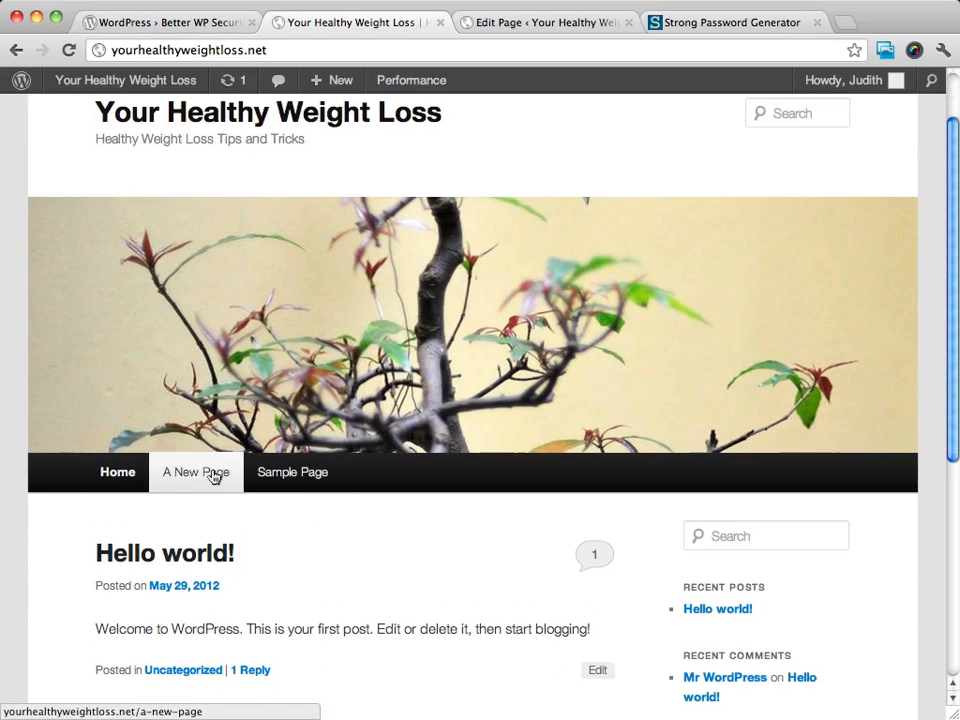
click(544, 21)
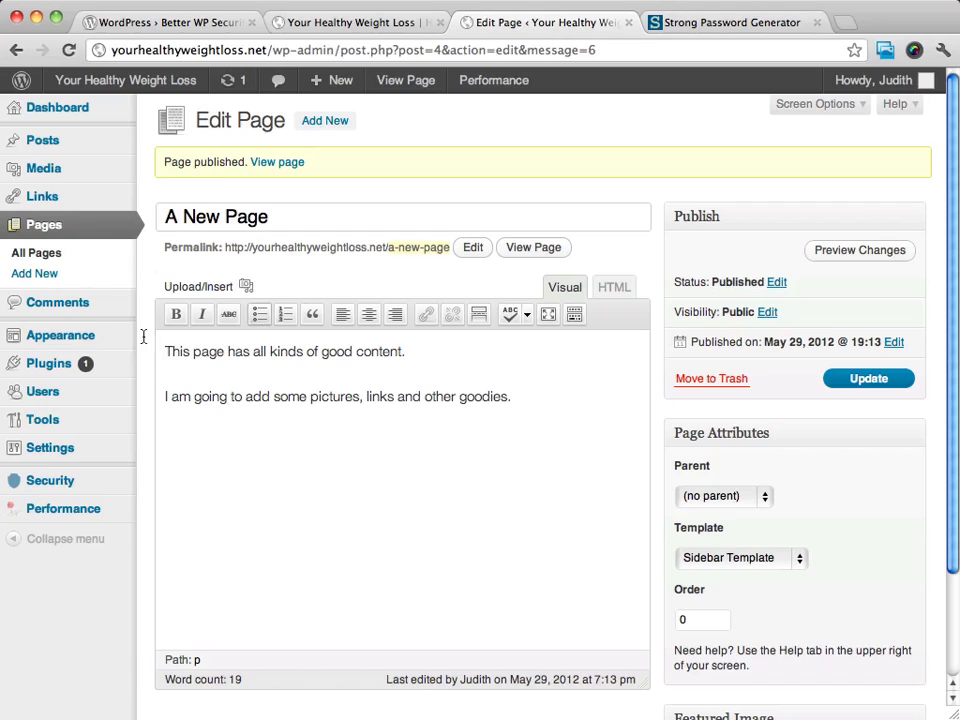
click(52, 141)
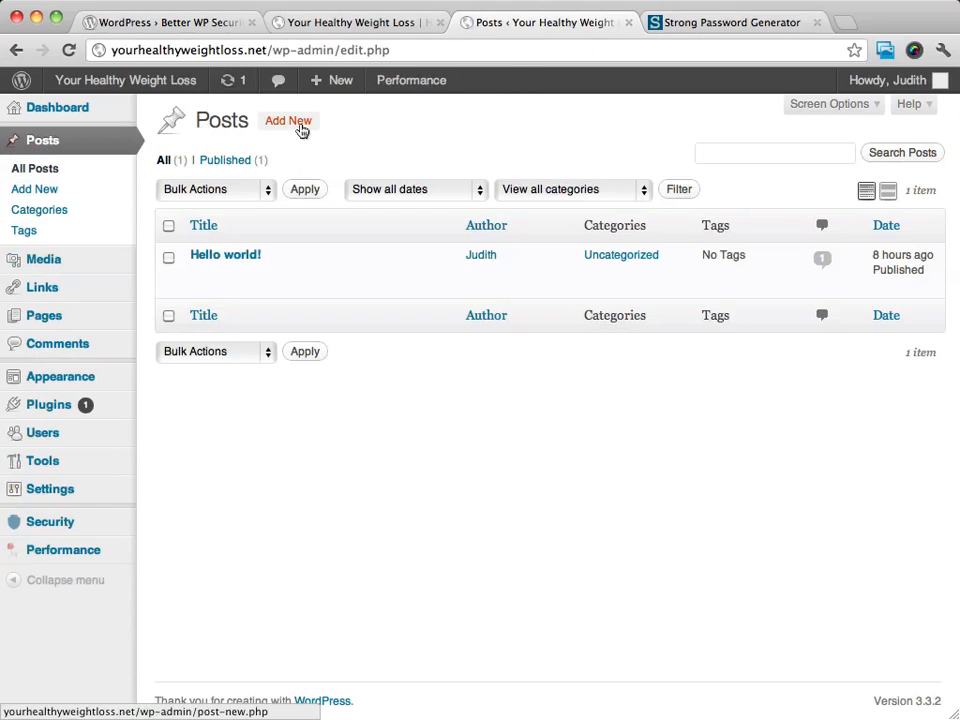
click(300, 124)
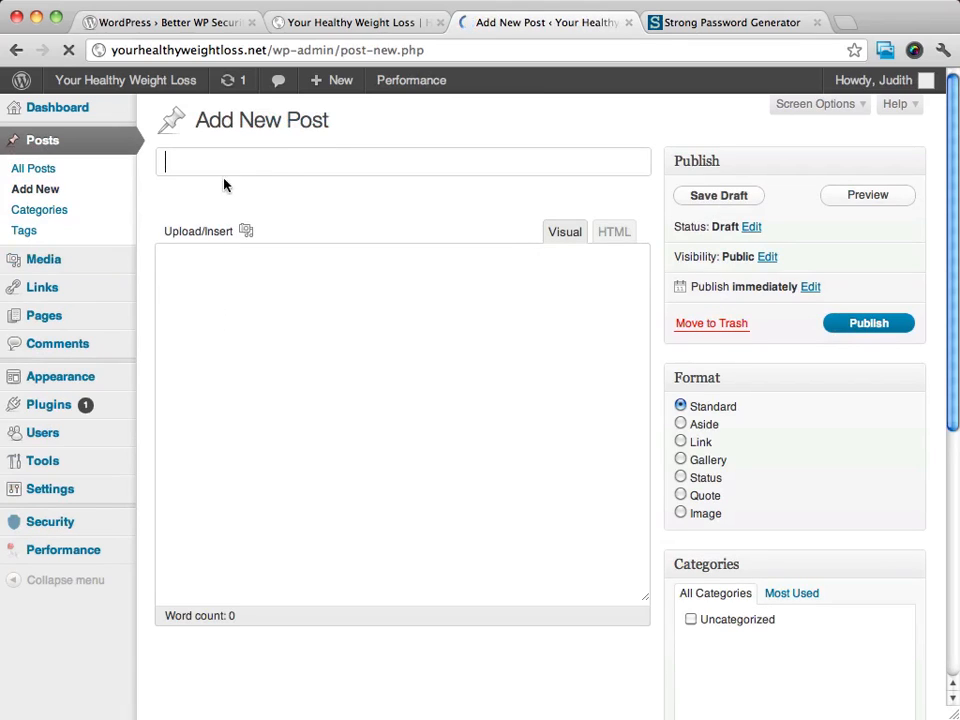
text(A )
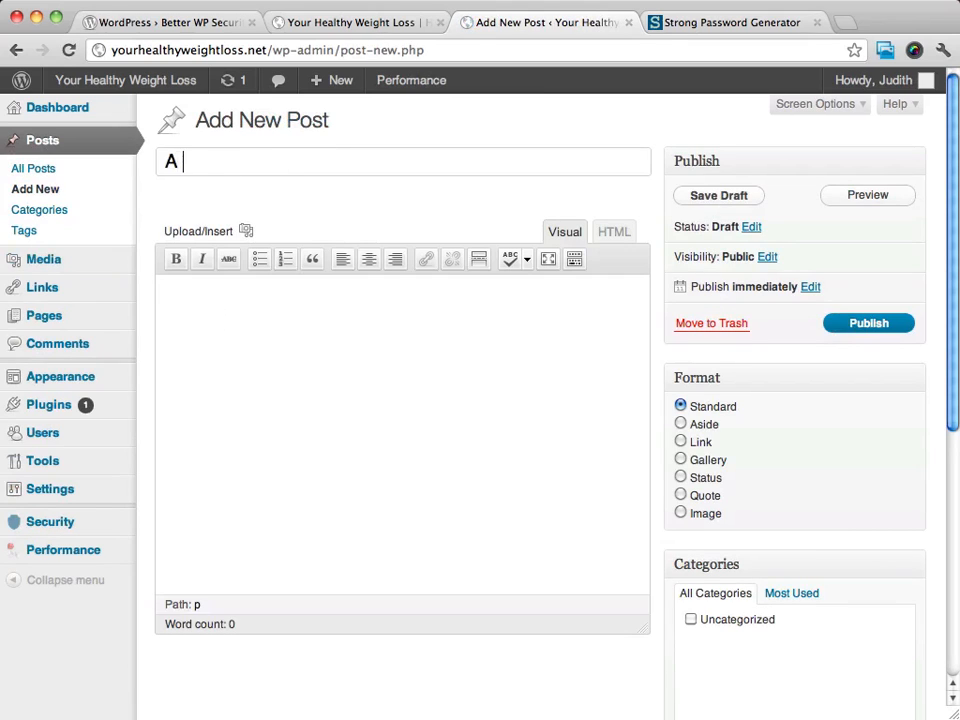
text(New Post)
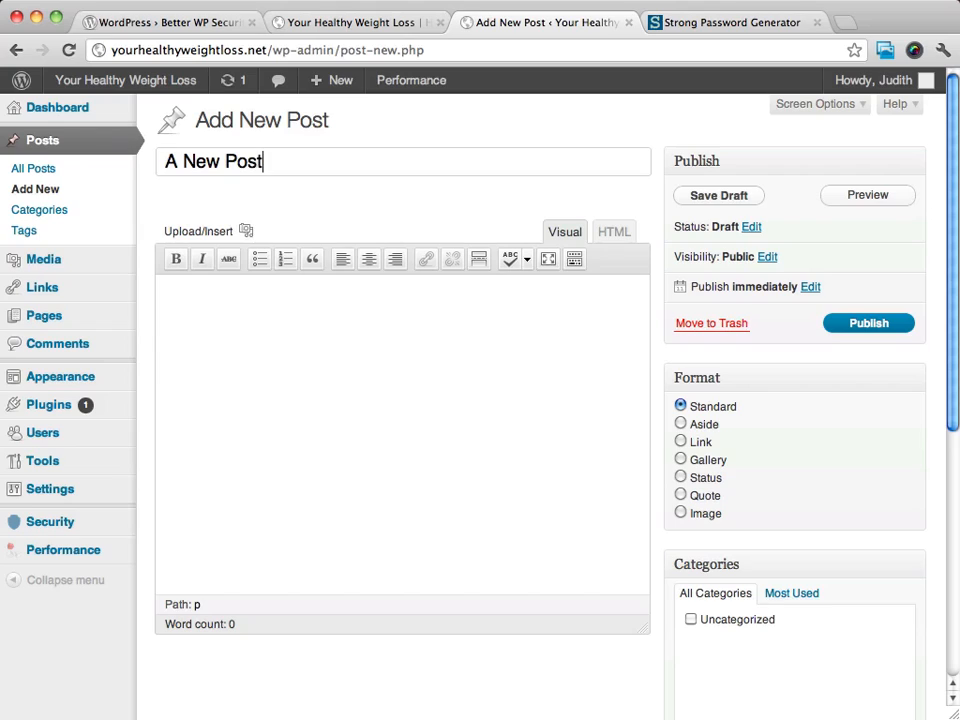
Write "This Post has all kinds of neat stuff." as the body of the new post
click(221, 353)
text(Th)
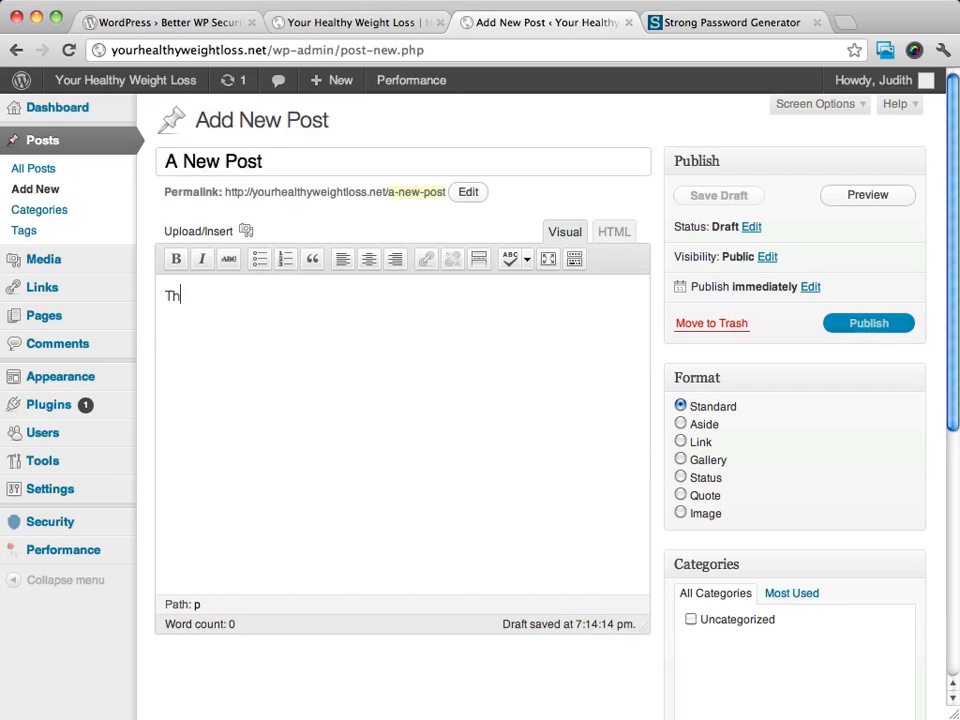
text(is Post has)
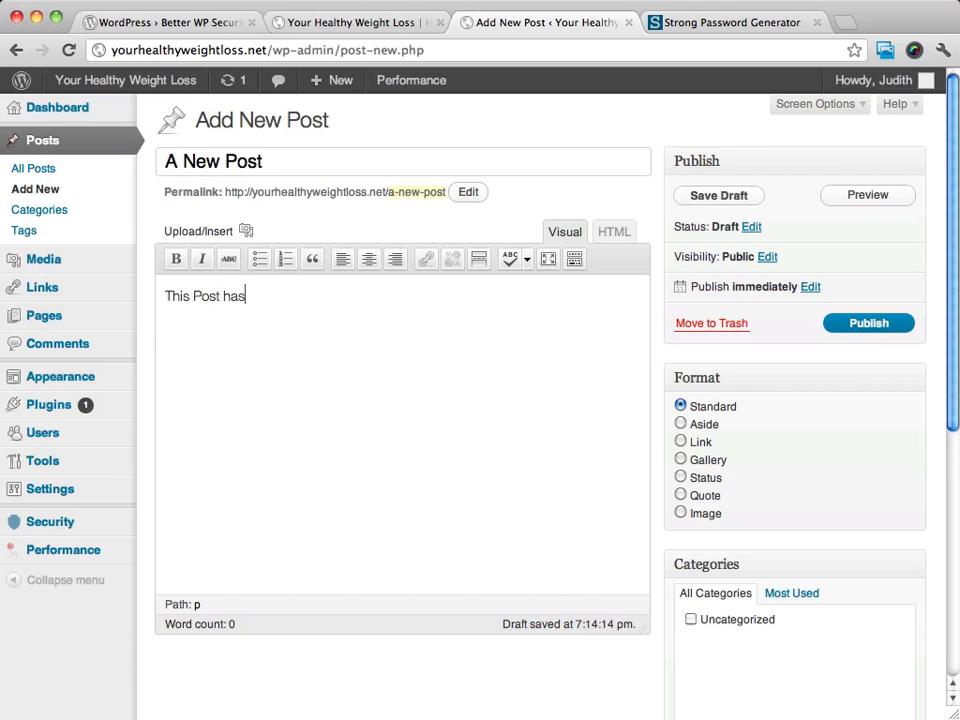
text( all kinds of neat stuff.)
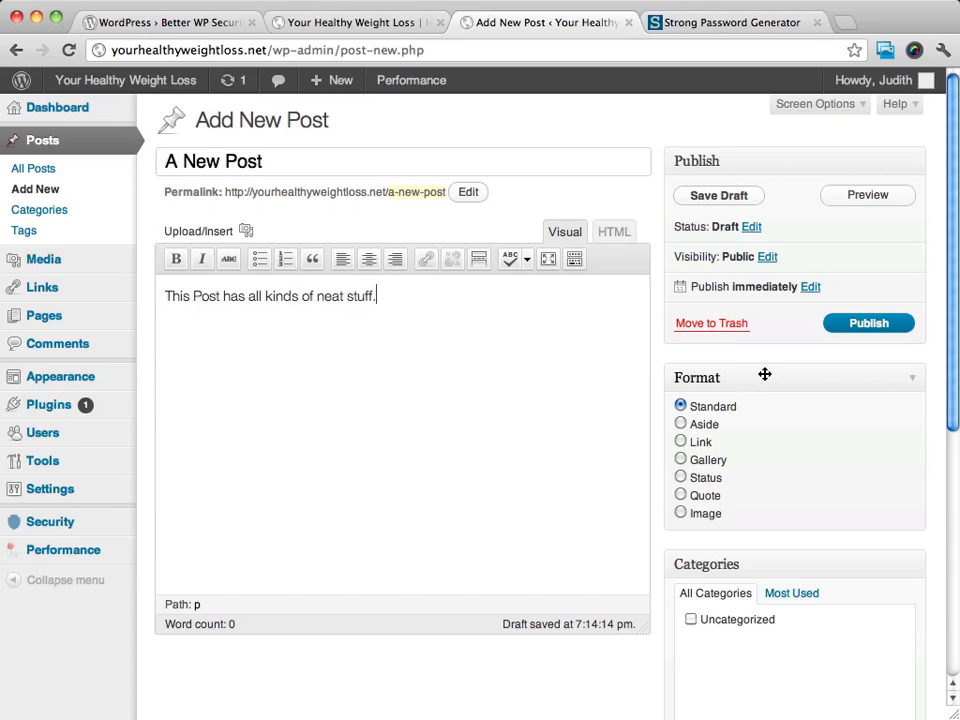
Look over the post's format and category options, keep the Standard format, and publish the post
scroll(765, 376, down, 1)
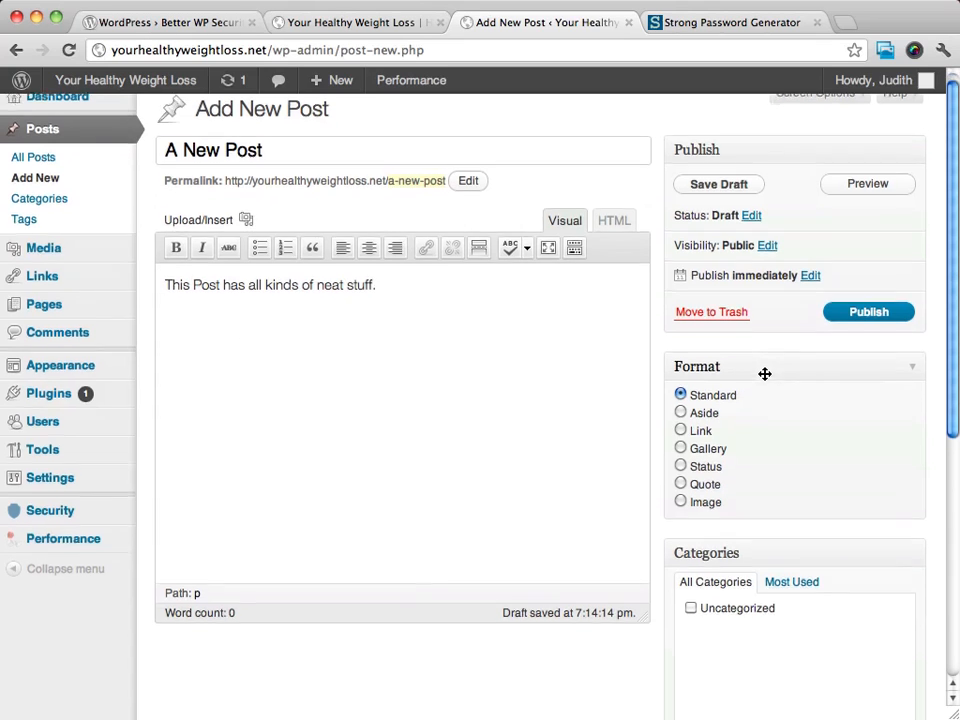
scroll(765, 379, down, 2)
scroll(765, 379, down, 2)
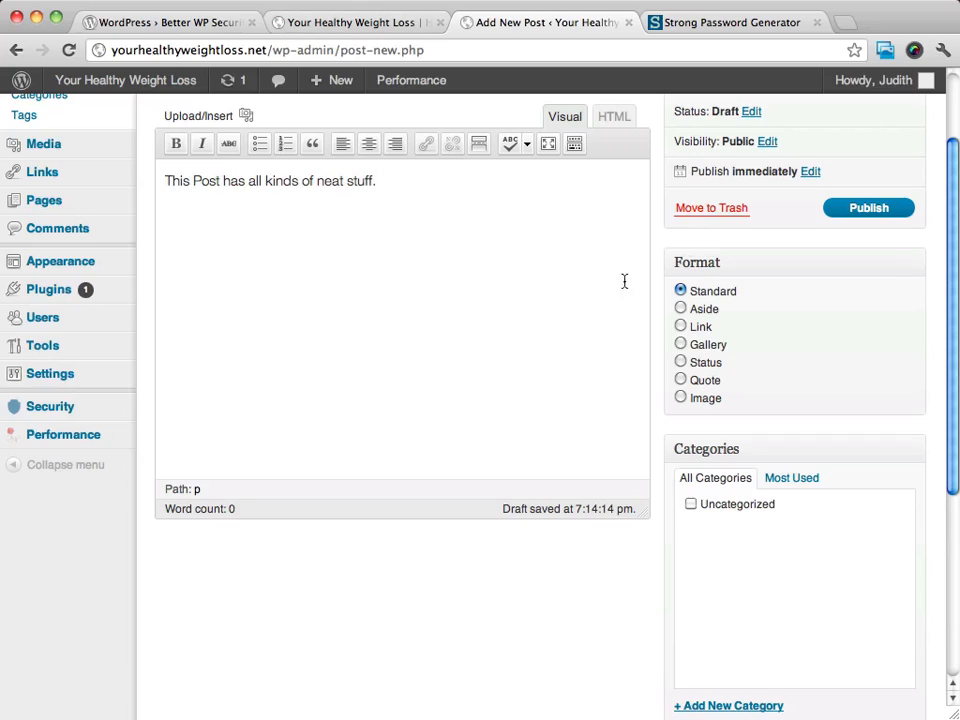
click(684, 310)
click(681, 291)
click(680, 346)
click(862, 208)
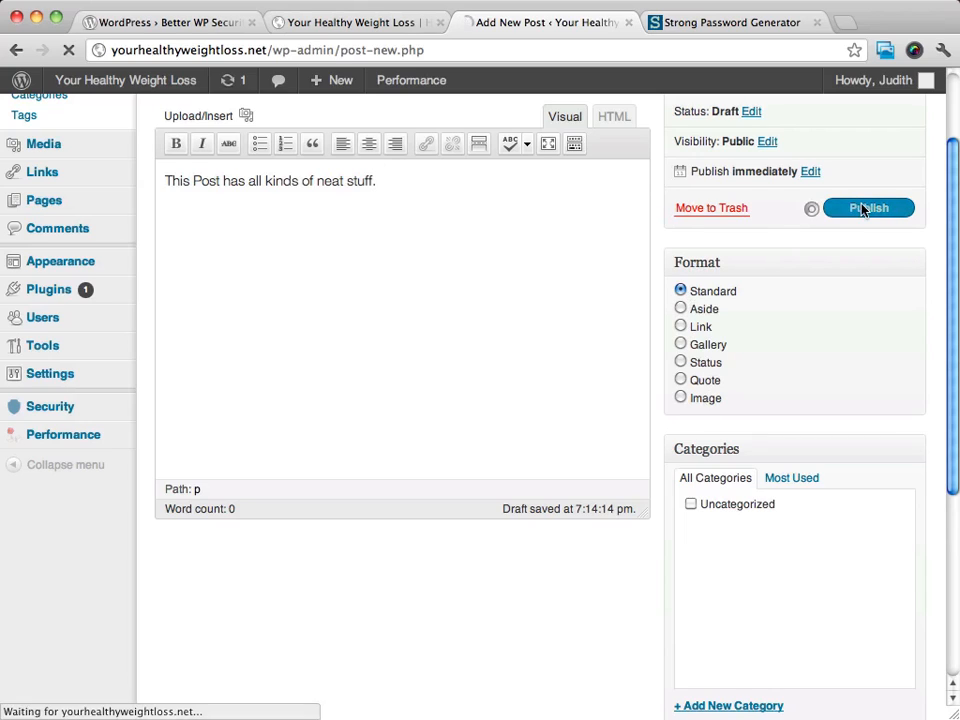
Reload the live site's home page and look over its post list and the Recent Posts in the sidebar
click(356, 24)
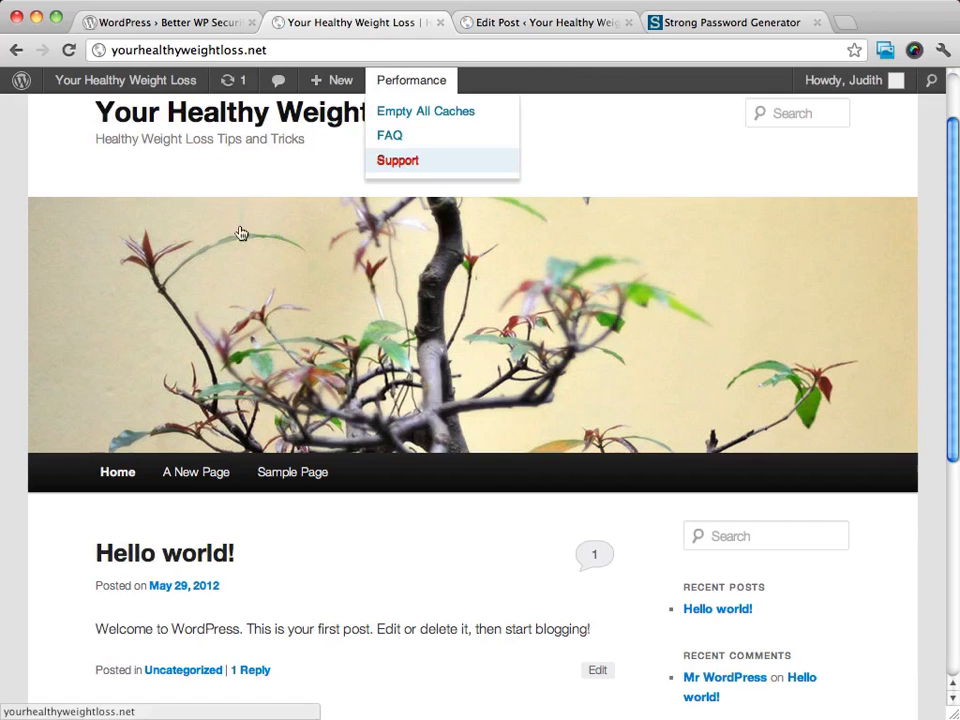
click(110, 471)
scroll(713, 270, down, 3)
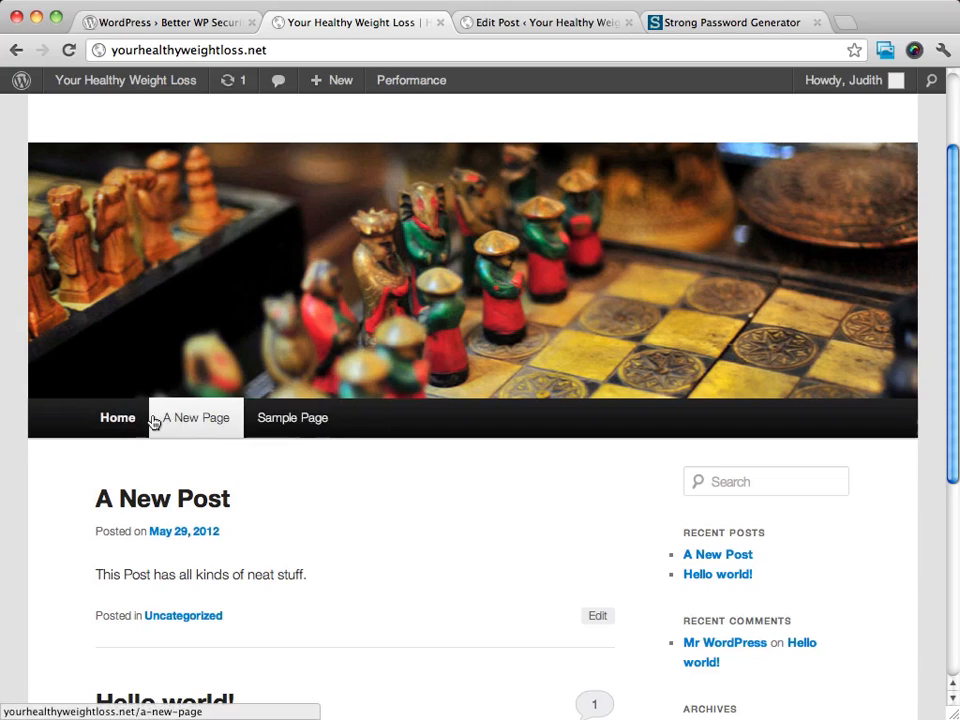
scroll(831, 424, down, 5)
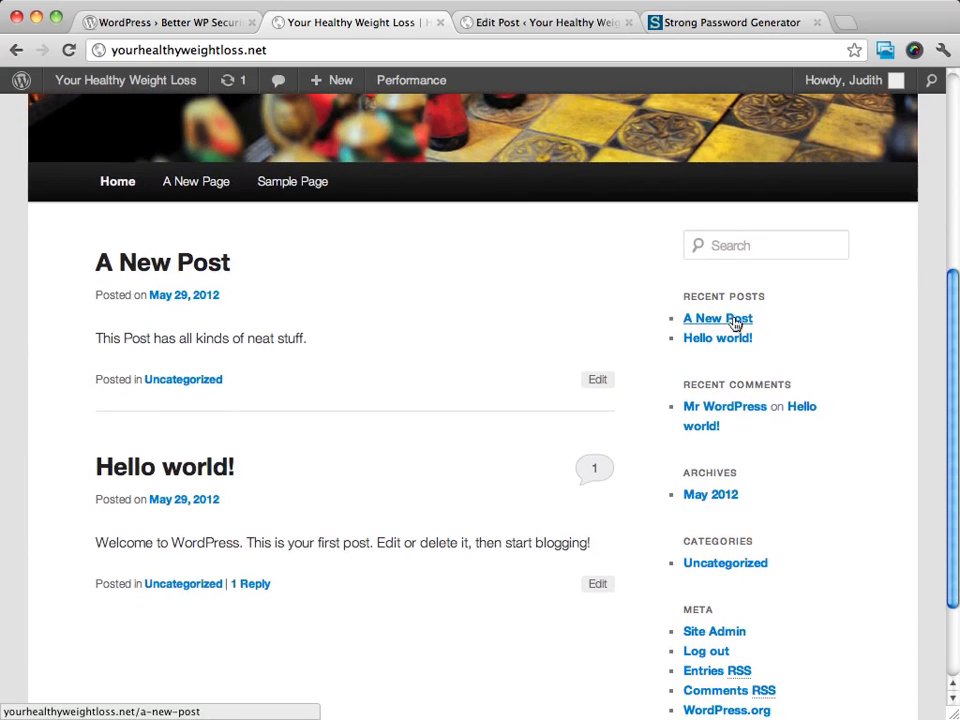
Open "A New Post" from Recent Posts, examine its single-post layout, and return to the home page
click(716, 322)
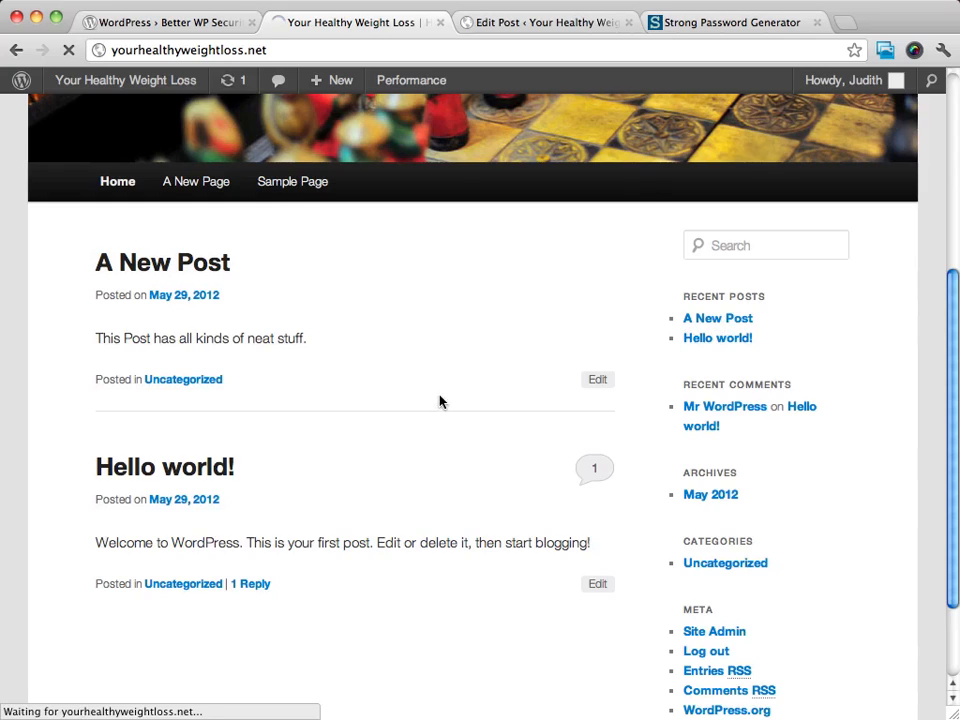
scroll(562, 366, down, 5)
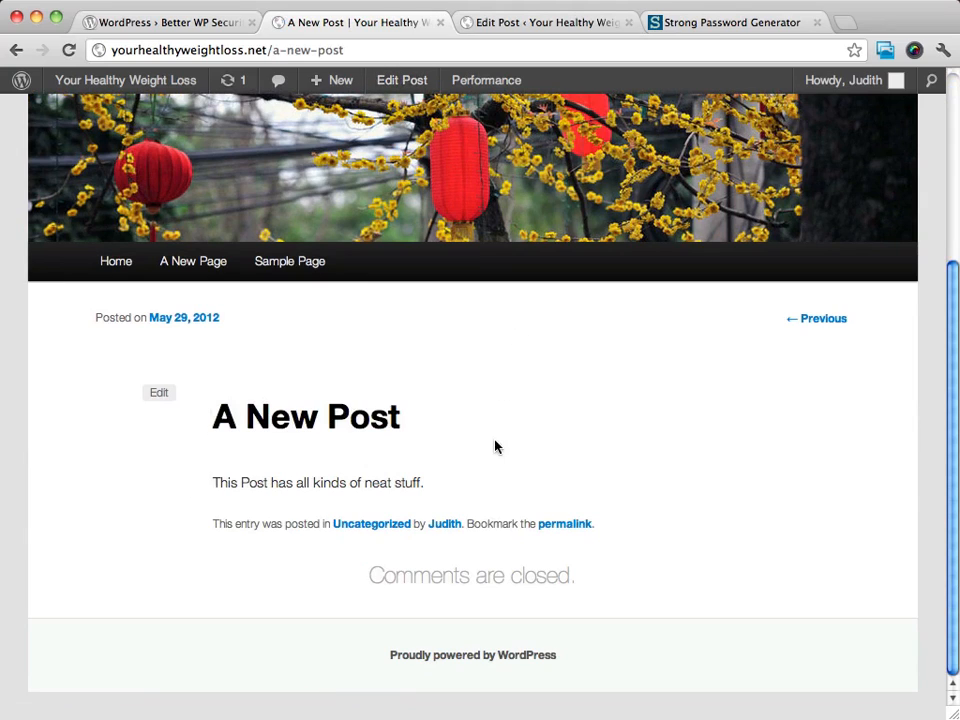
click(119, 264)
Go back to the WordPress admin and view the list of all posts and the list of all pages
click(520, 21)
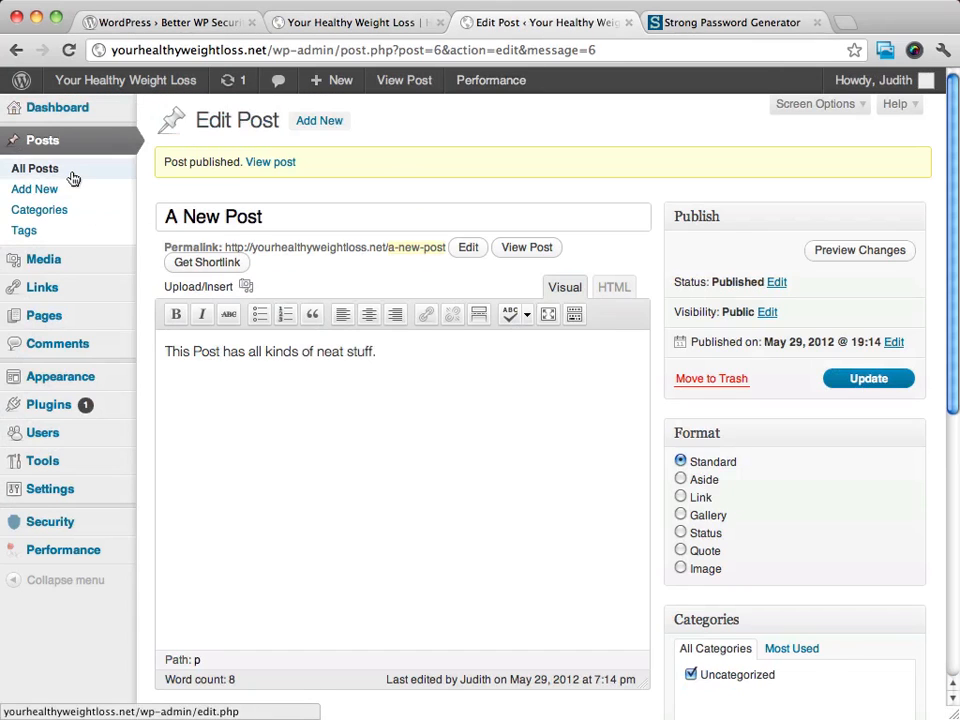
click(32, 170)
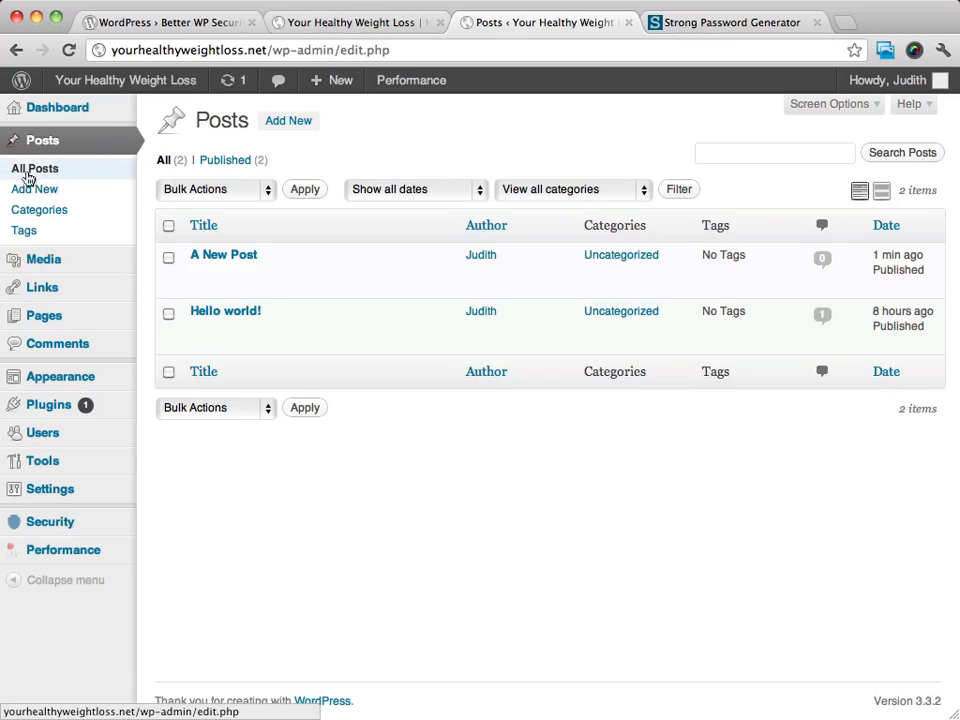
click(41, 318)
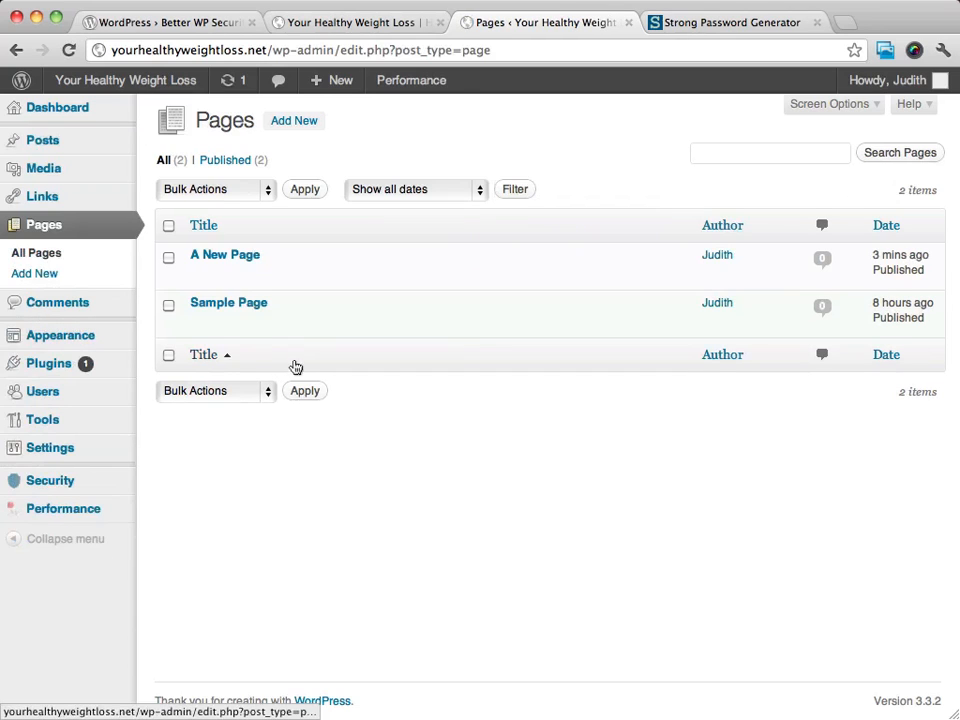